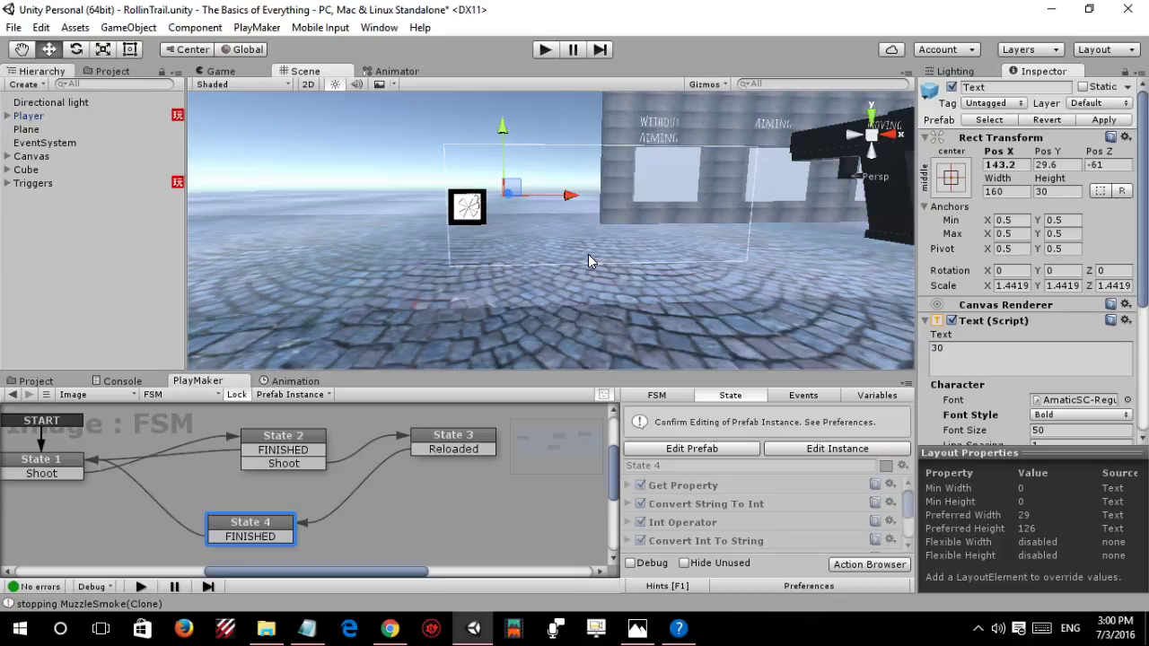
Orbit the Scene view around the pistol and the walls with the aiming panels
mouse_move(588, 254)
left_mouse_down("alt")
mouse_move(568, 262)
mouse_move(726, 187)
mouse_move(441, 239)
mouse_move(590, 244)
mouse_move(688, 268)
mouse_move(632, 212)
left_mouse_up("alt")
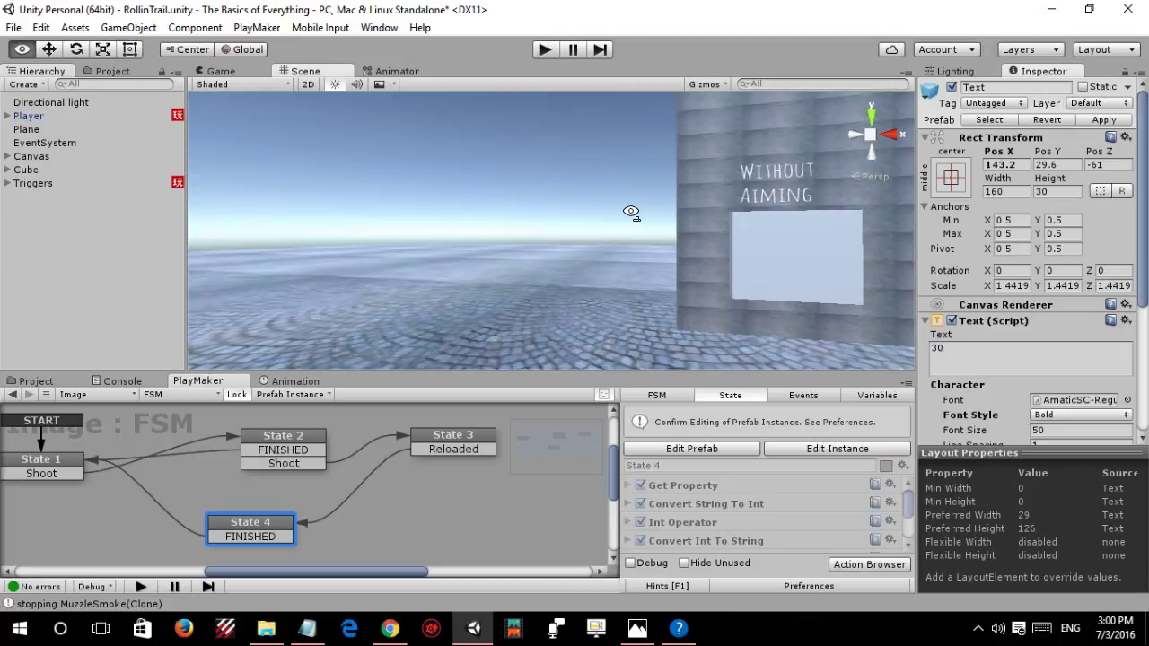
mouse_move(580, 237)
left_mouse_down("alt")
mouse_move(616, 231)
mouse_move(580, 234)
mouse_move(624, 242)
mouse_move(649, 285)
left_mouse_up("alt")
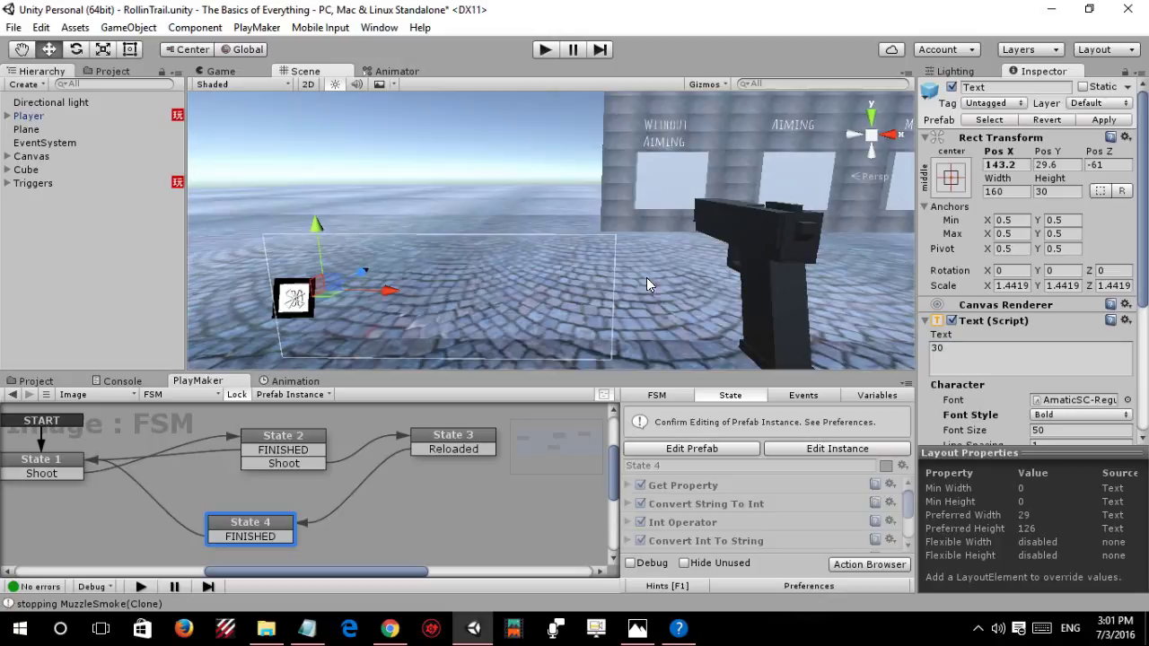
left_click(244, 74)
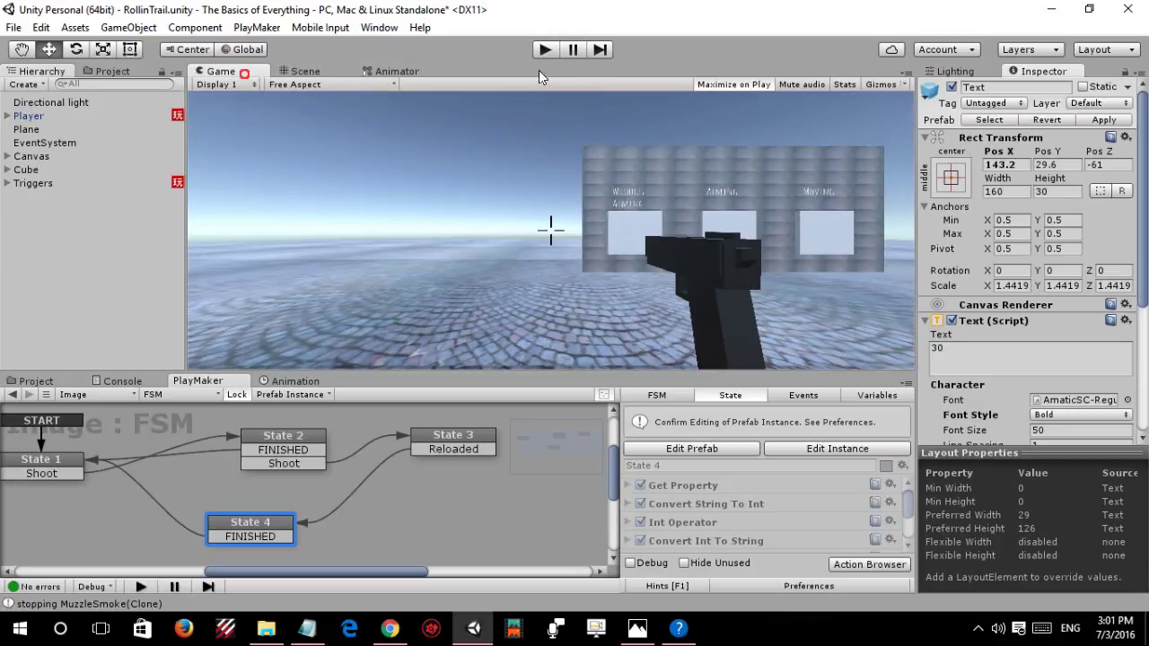
left_click(546, 48)
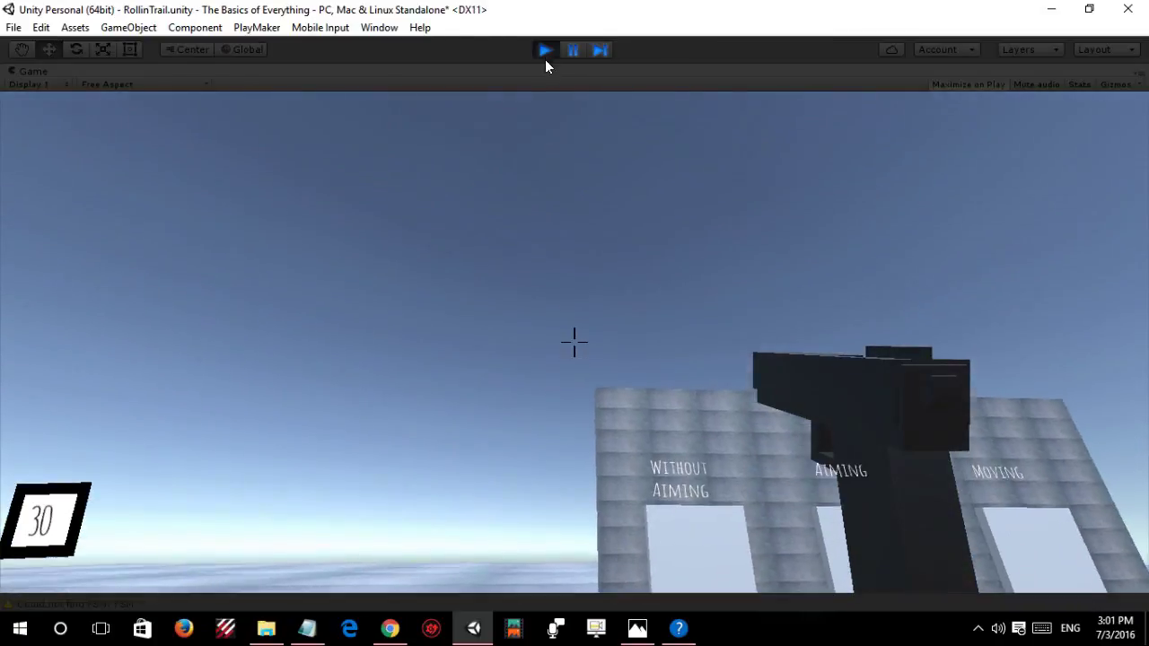
left_click(546, 56)
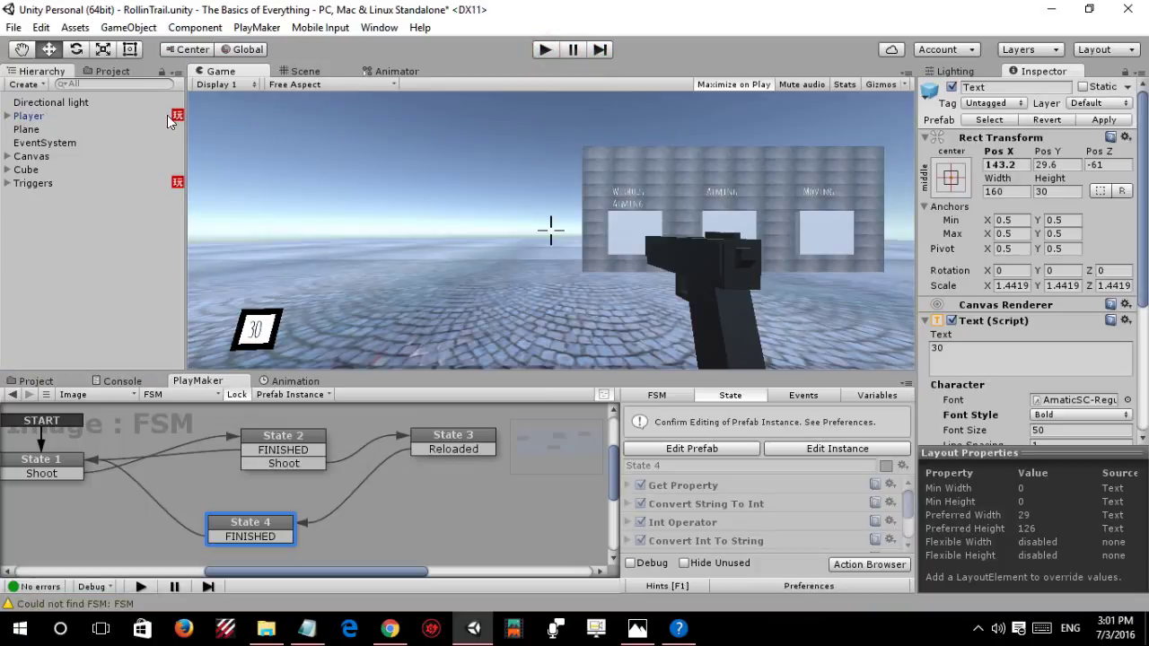
Expand Triggers, select RightLookTrigger and orbit the Scene view around the trigger area
left_click(95, 183)
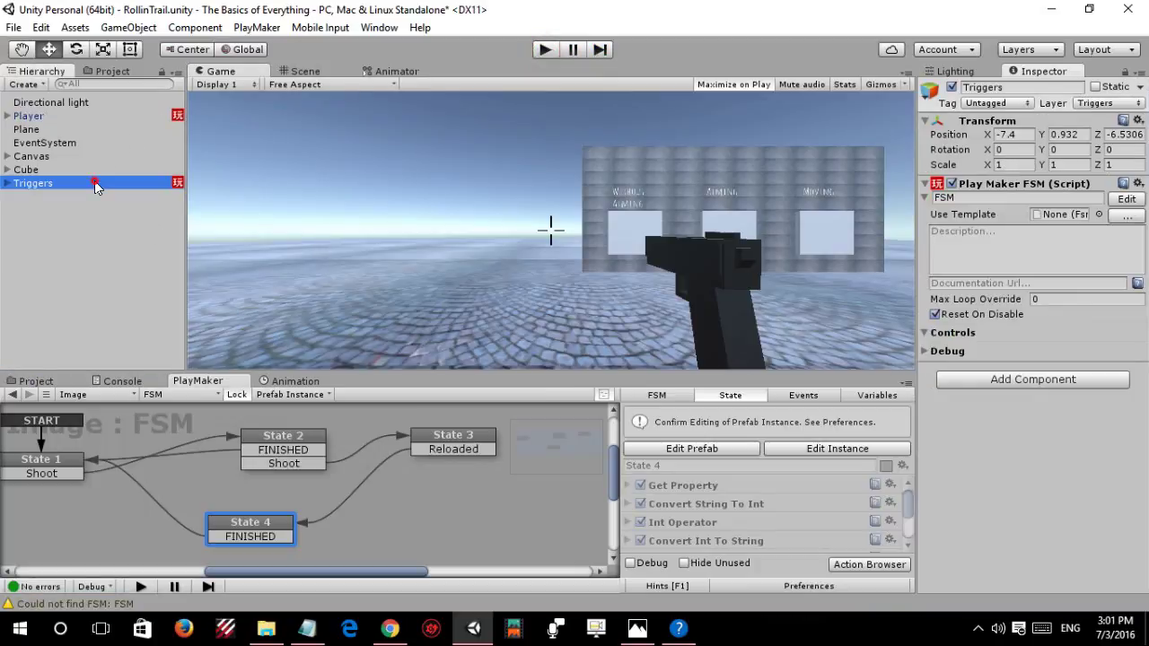
left_click(5, 183)
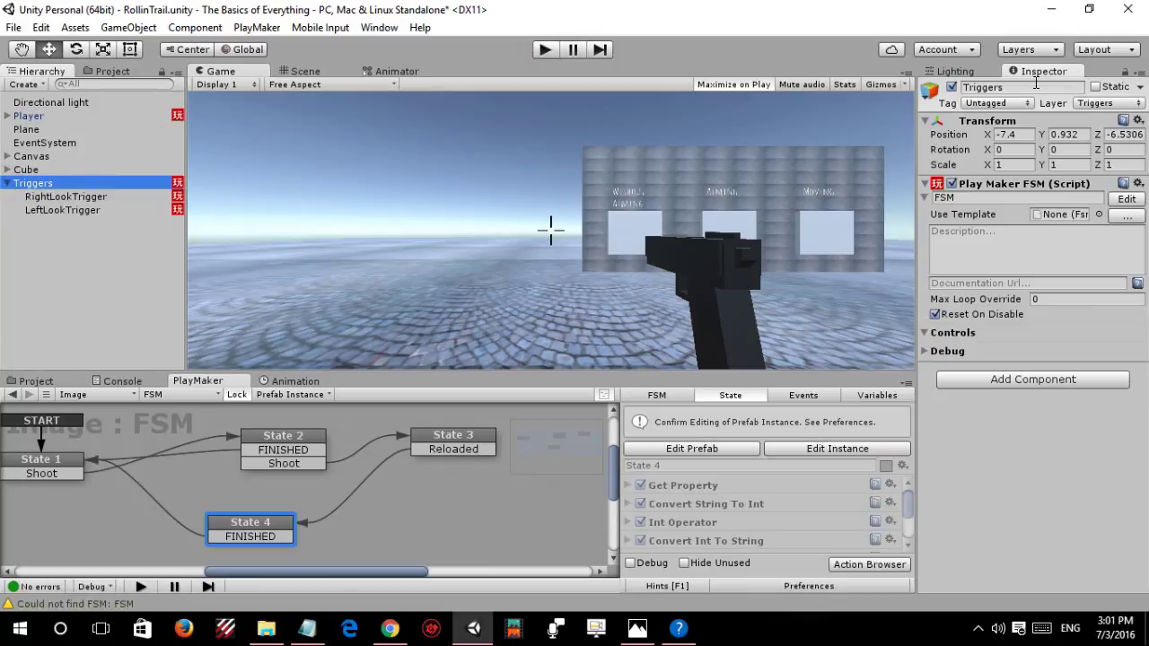
left_click(55, 196)
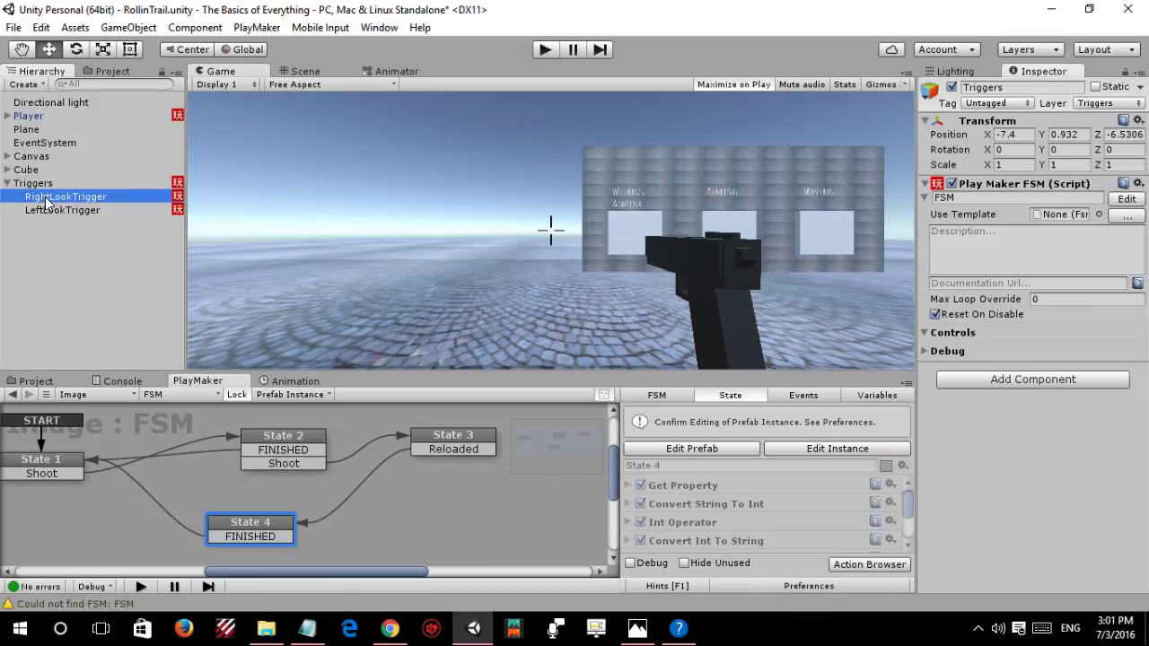
left_click(298, 71)
mouse_move(353, 105)
right_mouse_down()
mouse_move(602, 262)
mouse_move(600, 310)
right_mouse_up()
Enable Mesh Renderer on both LeftLookTrigger and RightLookTrigger
left_click(63, 210)
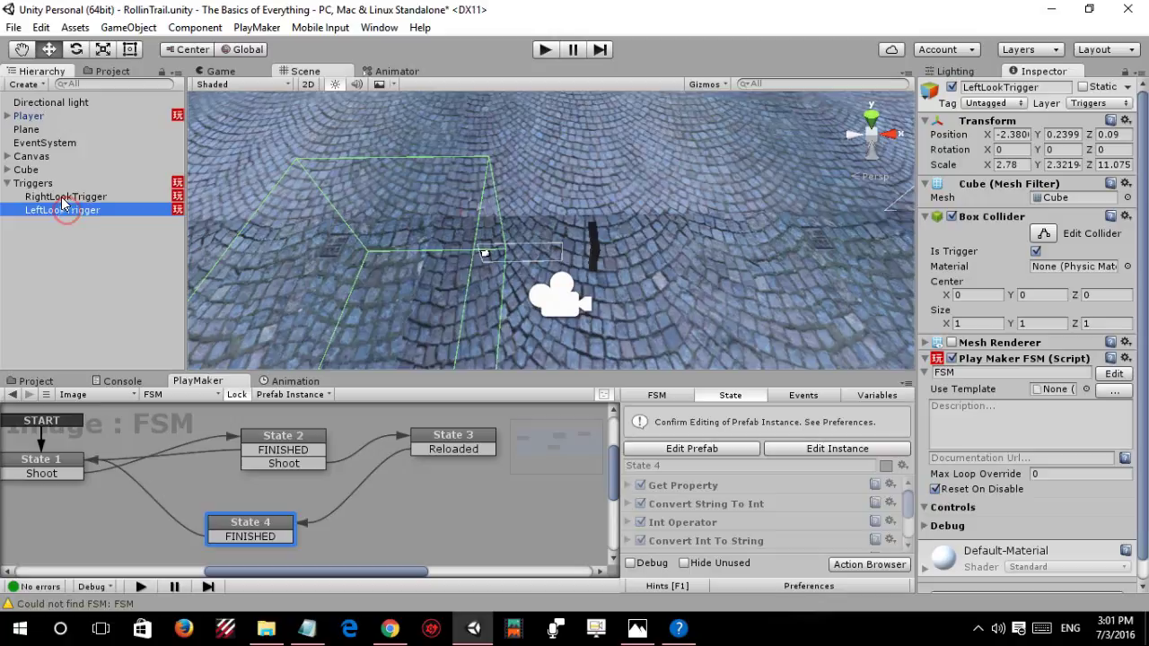
left_click(61, 196)
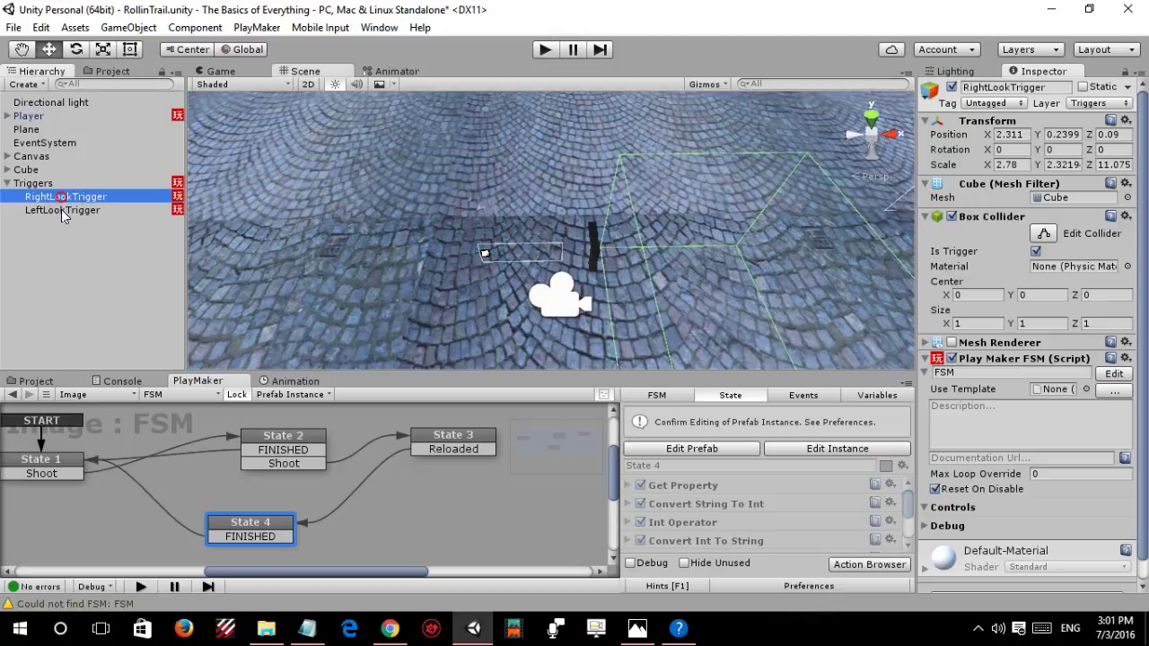
left_click(951, 342)
right_click_drag(514, 212, 569, 155)
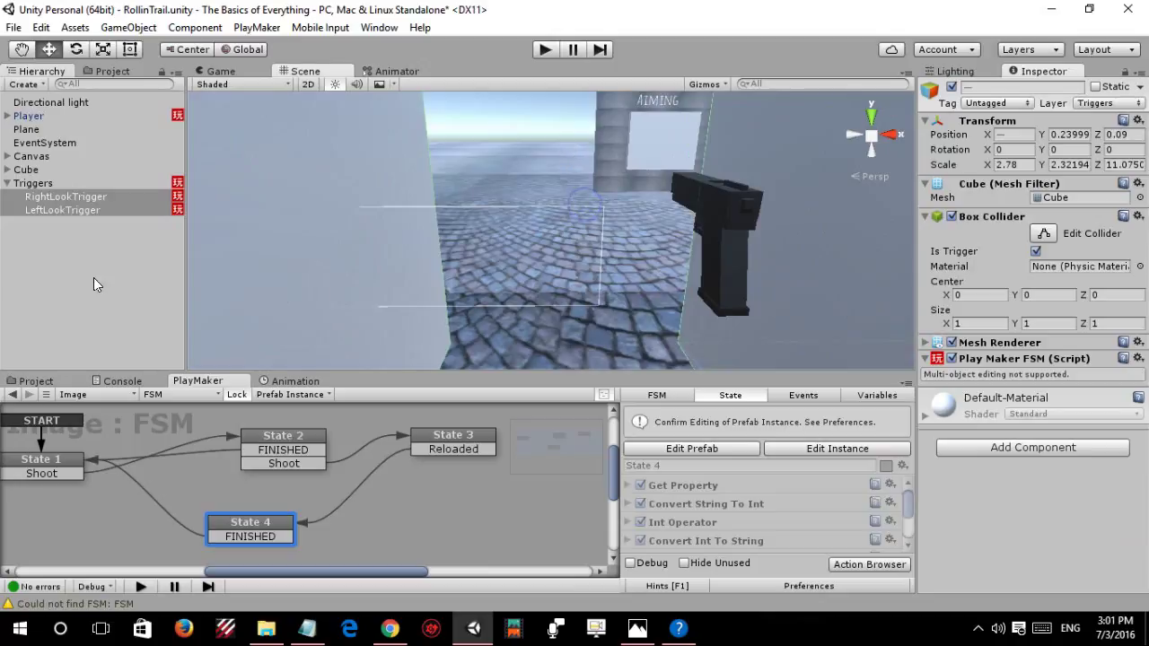
Bring up RightLookTrigger's Sway state machine in PlayMaker
left_click(36, 184)
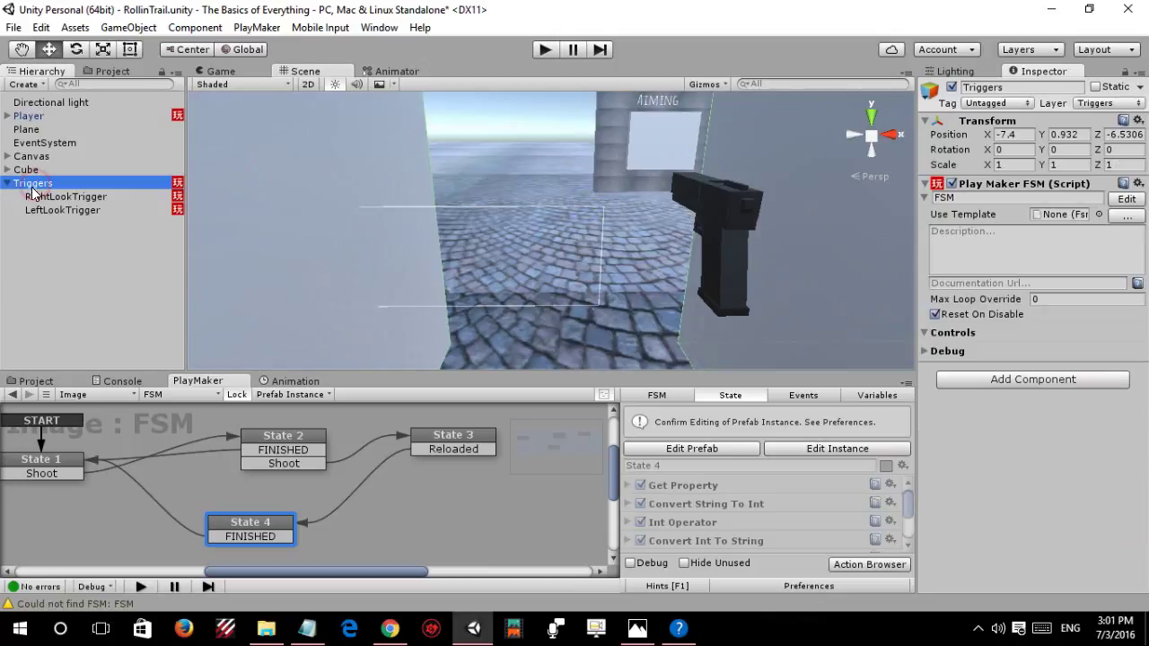
left_click(34, 208)
left_click(115, 246)
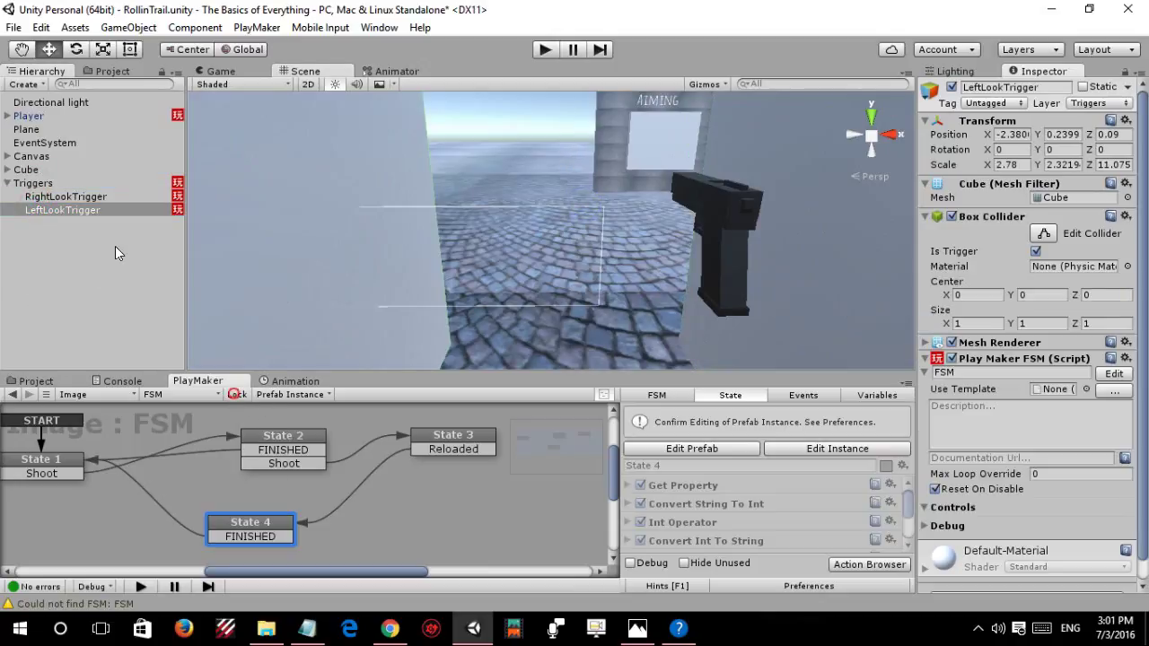
left_click(97, 196)
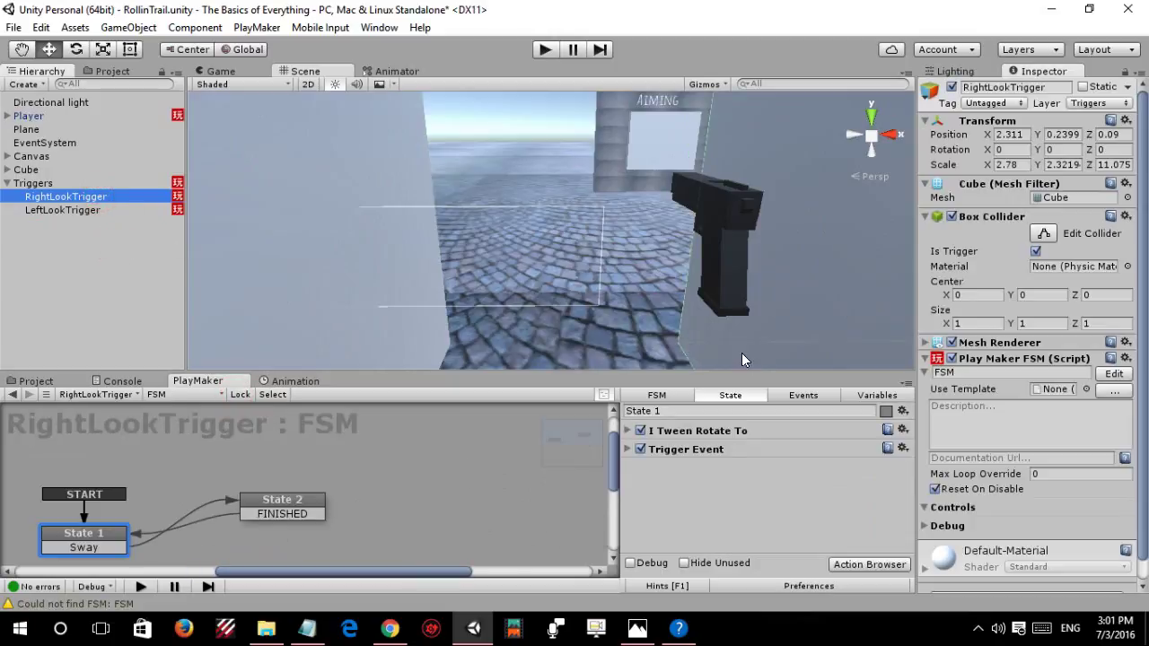
Check the Trigger Event's Markers tag, then select SwayHelper under Player's MainCamera
left_click(641, 447)
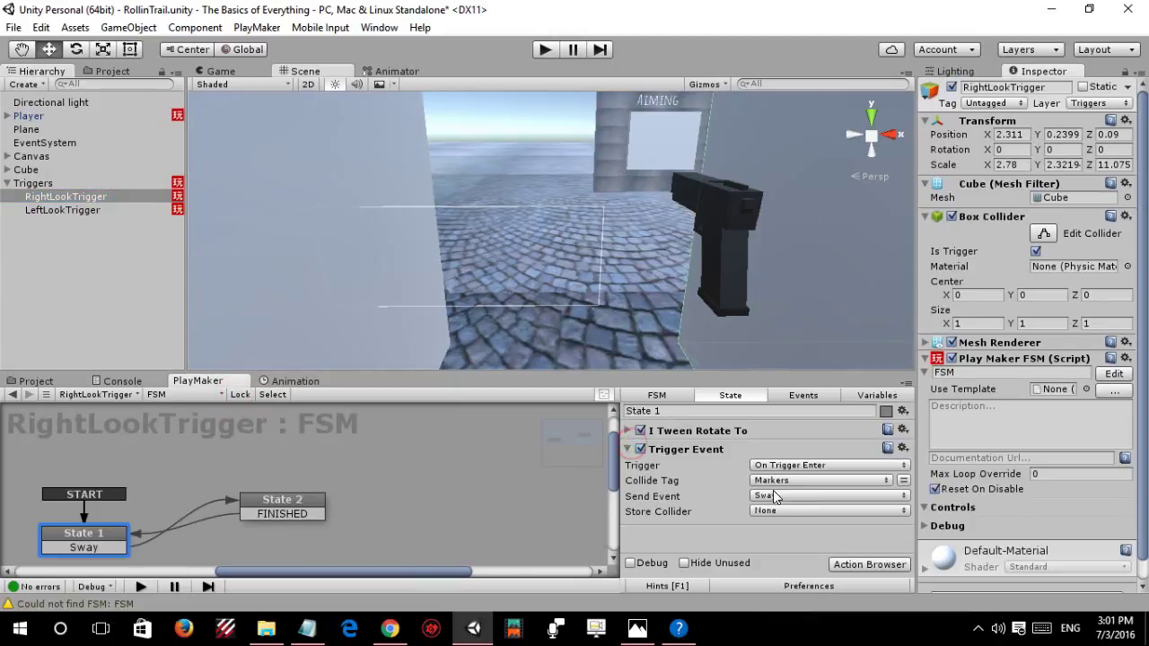
left_click(7, 116)
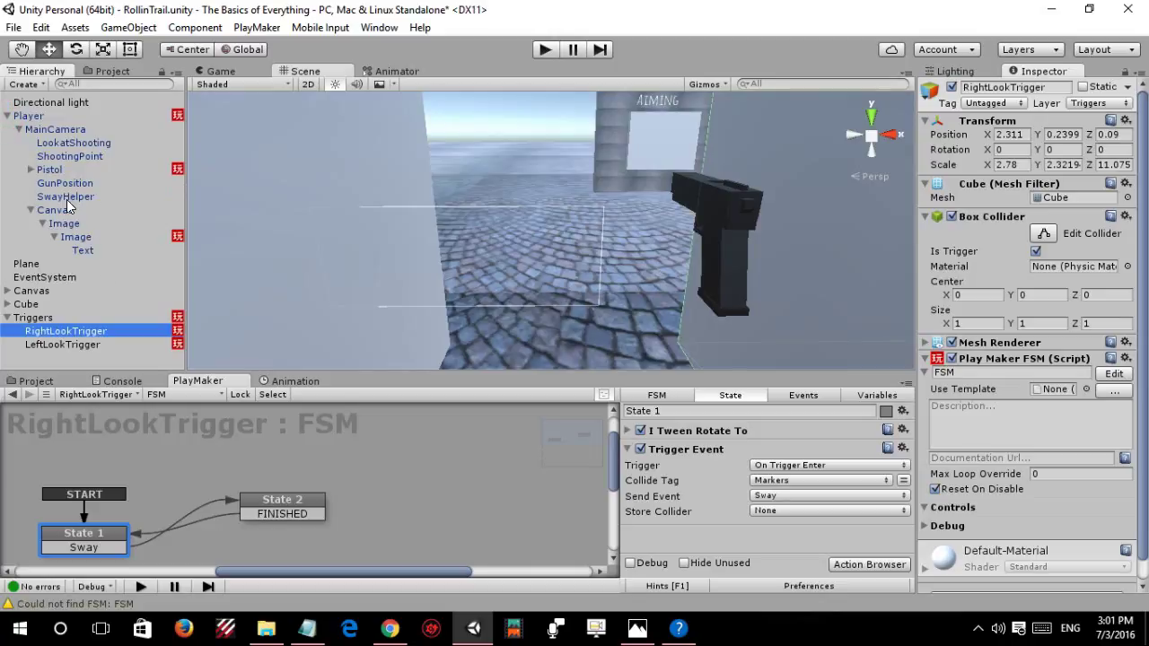
left_click(65, 197)
mouse_move(592, 146)
left_mouse_down("alt")
mouse_move(735, 211)
mouse_move(503, 185)
left_mouse_up("alt")
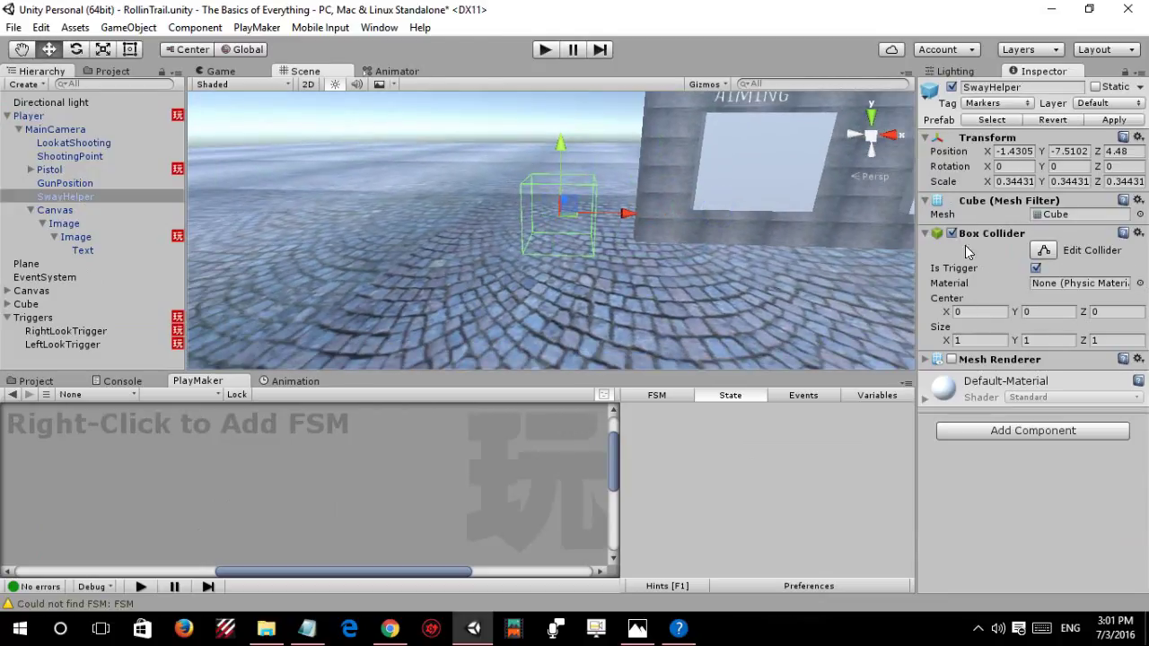
Tick Is Trigger on SwayHelper's Box Collider, enable its Mesh Renderer, and view the Game
left_click(1035, 270)
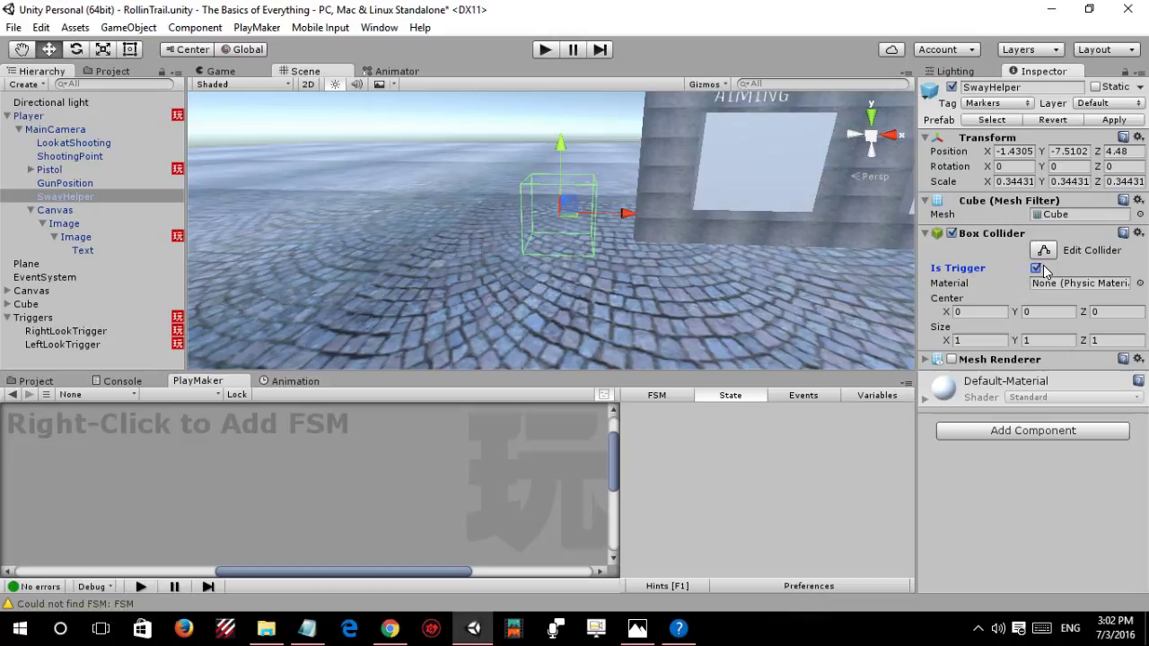
middle_click_drag(534, 274, 518, 277)
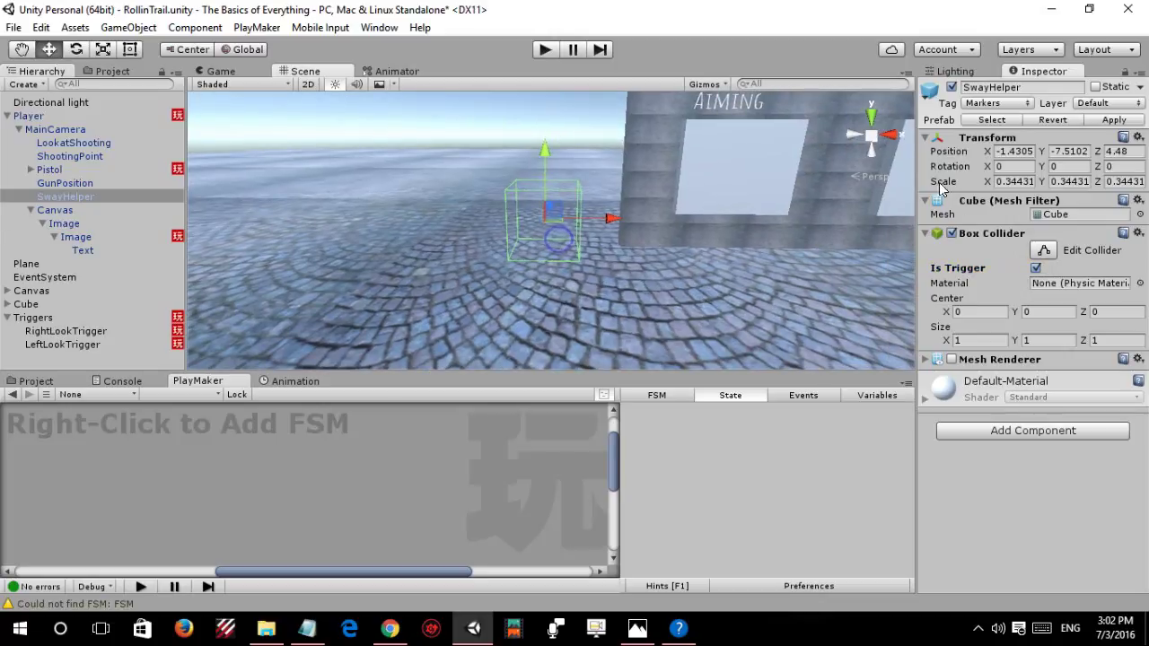
left_click(952, 360)
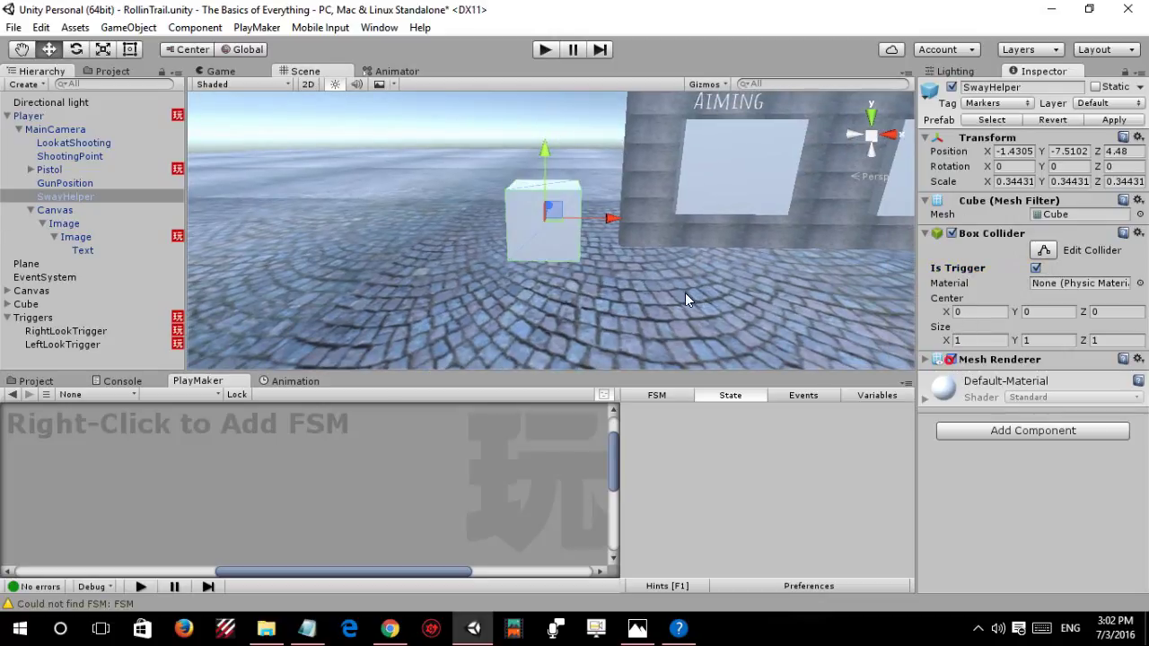
left_click(240, 74)
With Maximize on Play enabled, play-test walking between the look triggers
left_click(715, 82)
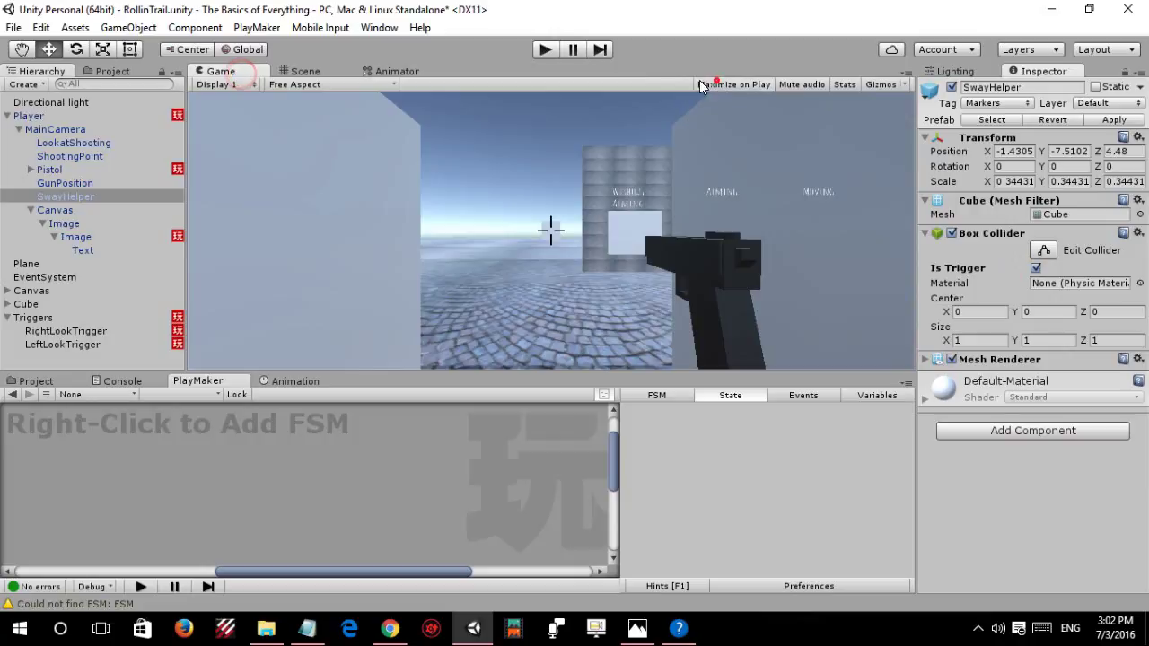
left_click(555, 52)
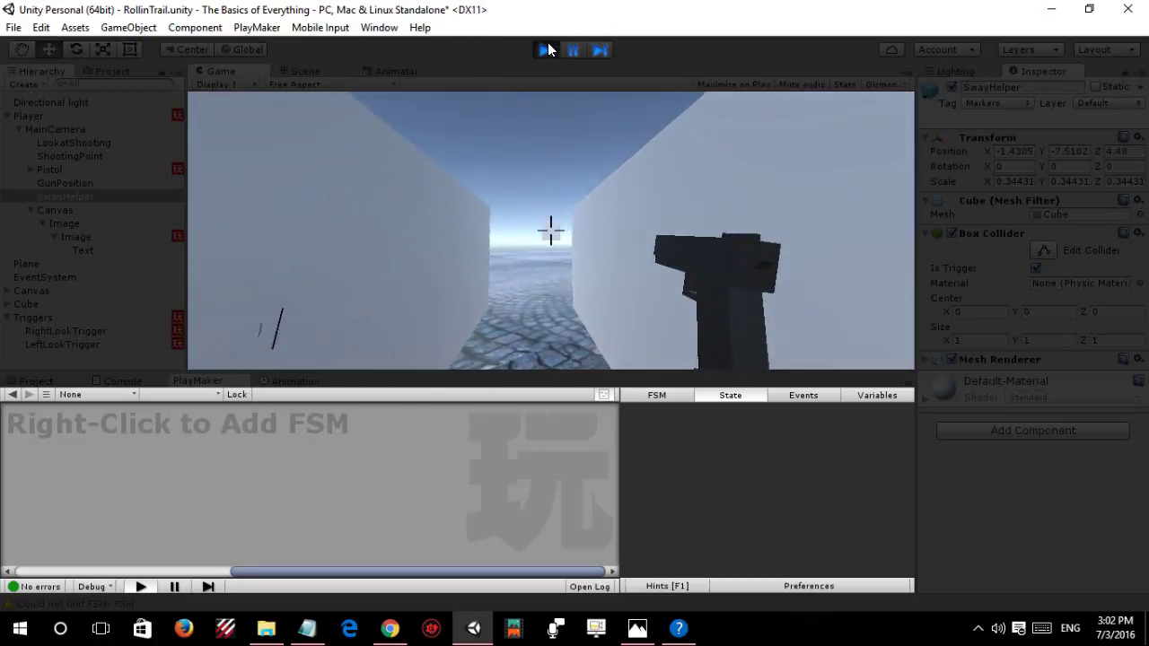
left_click(546, 45)
Inspect RightLookTrigger's FSM, then the Triggers FSM and its Smooth Look At action
left_click(124, 332)
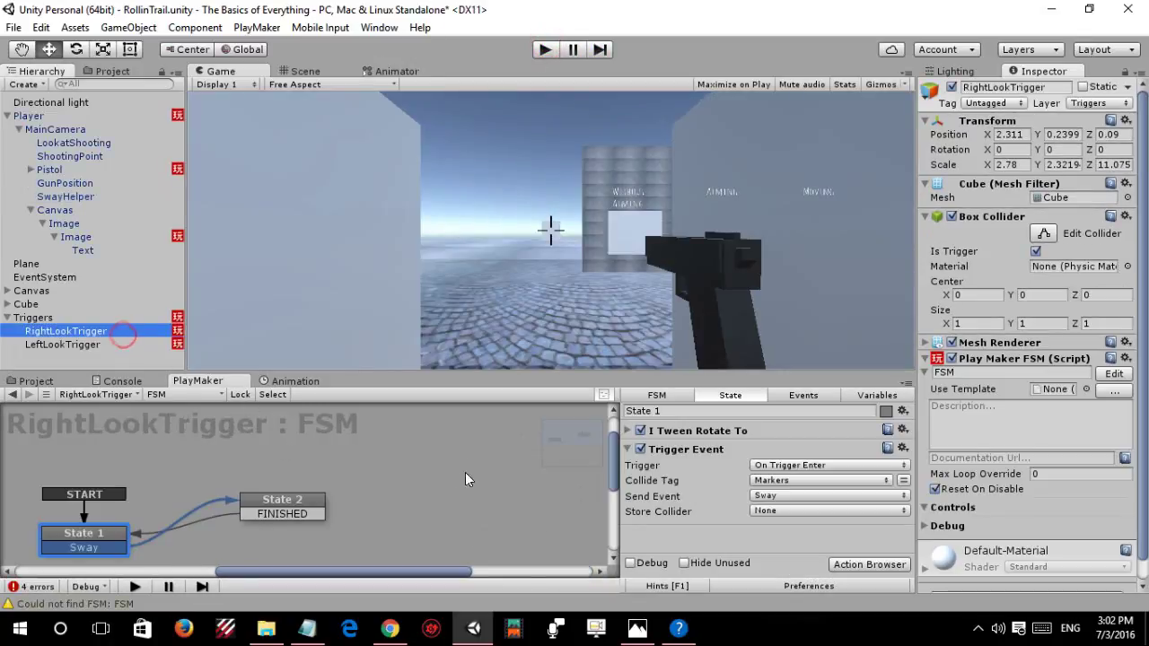
left_click(74, 317)
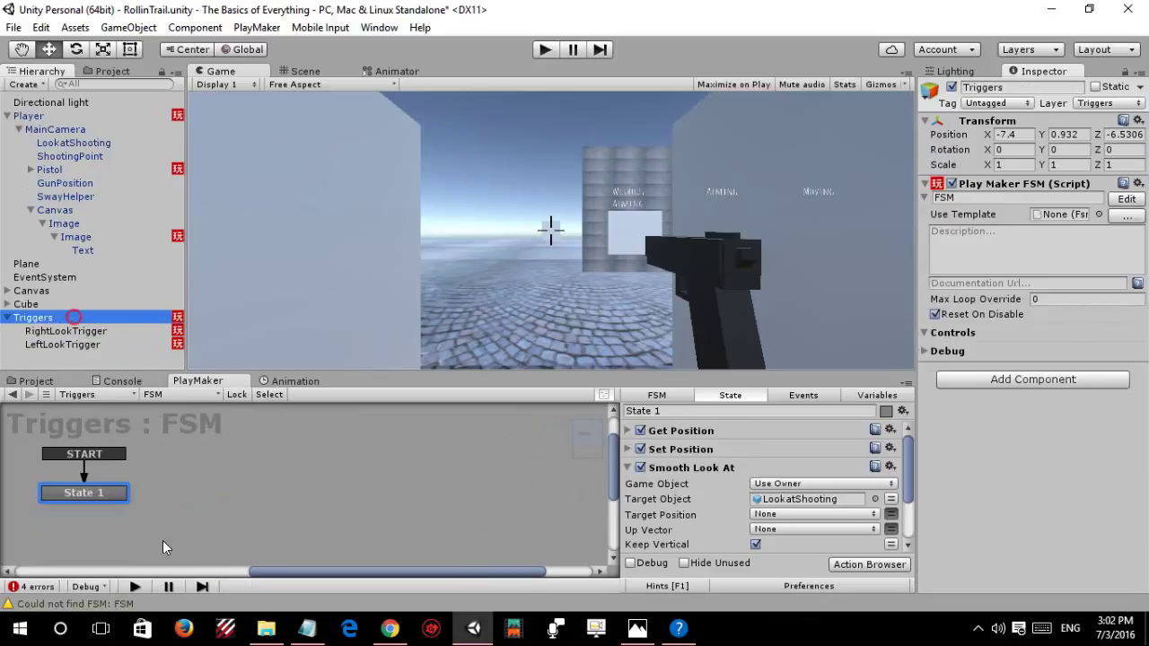
left_click(683, 472)
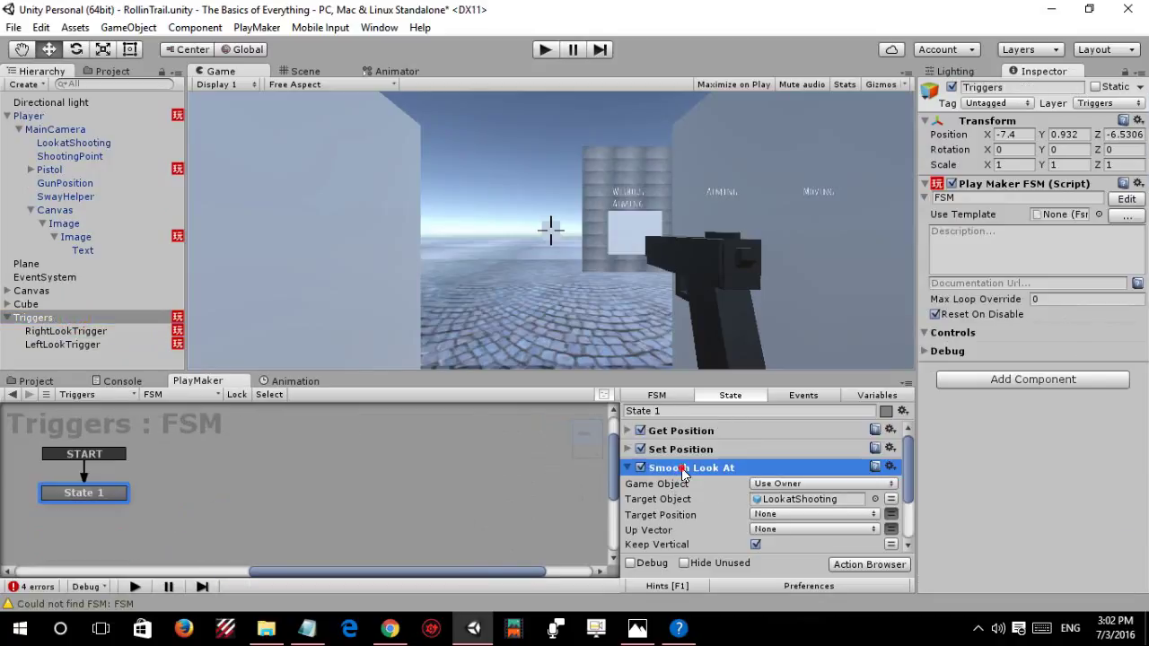
left_click(649, 468)
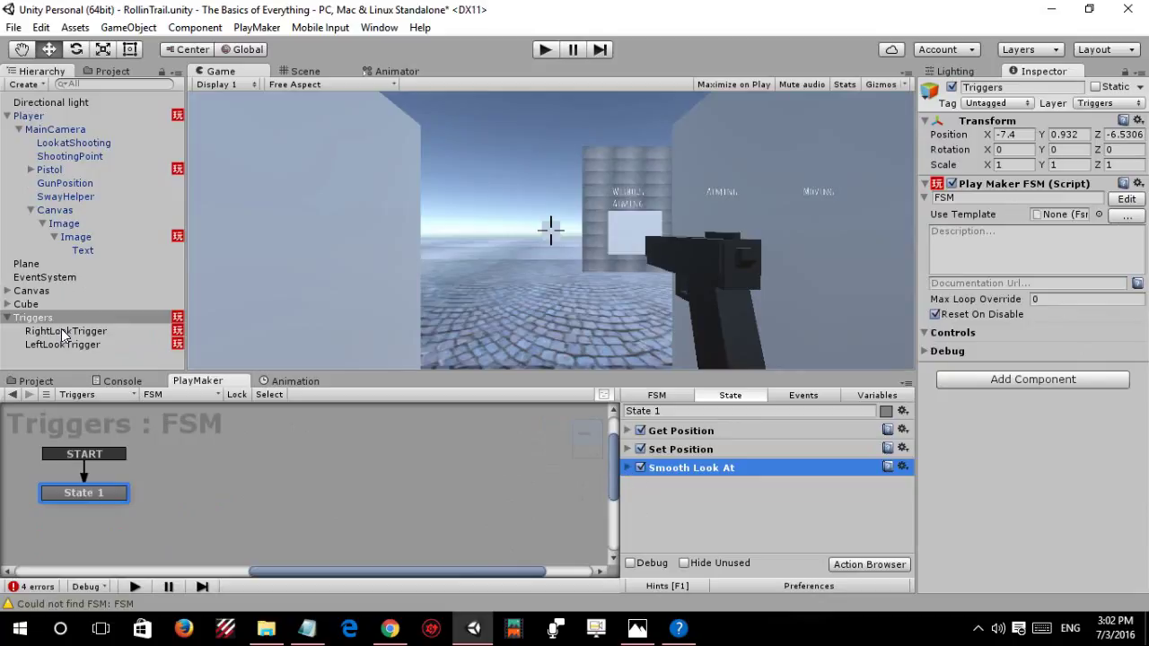
Orbit the Scene view down the corridor, undoing an accidental trigger rotation
left_click(276, 71)
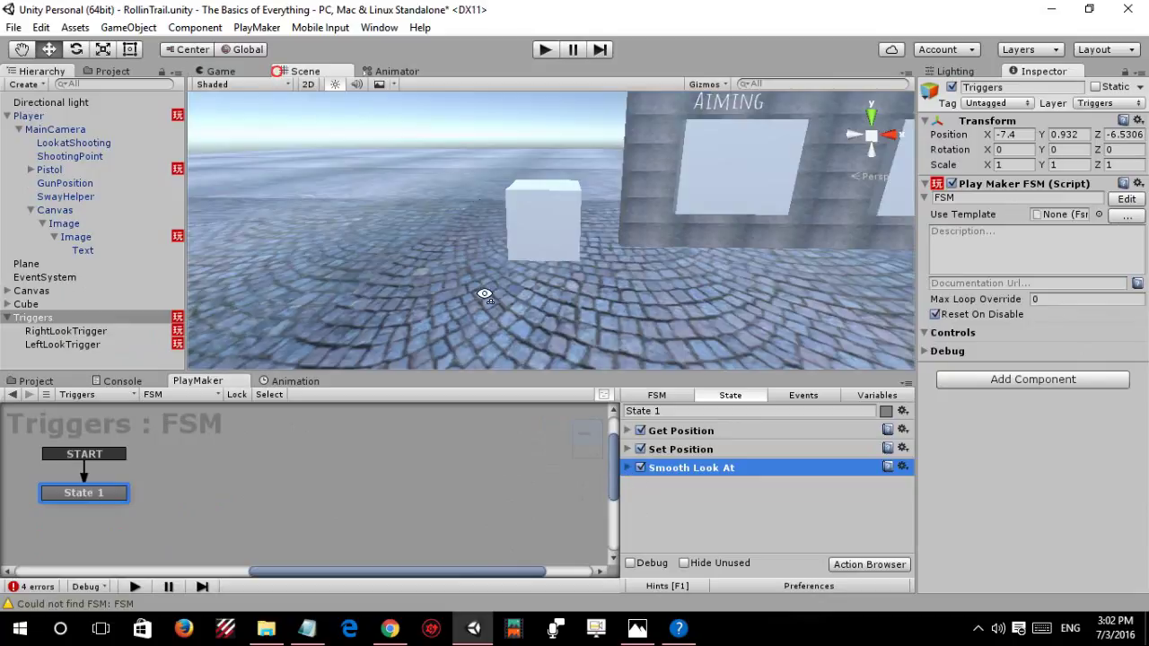
mouse_move(485, 296)
right_mouse_down()
mouse_move(508, 434)
mouse_move(635, 157)
right_mouse_up()
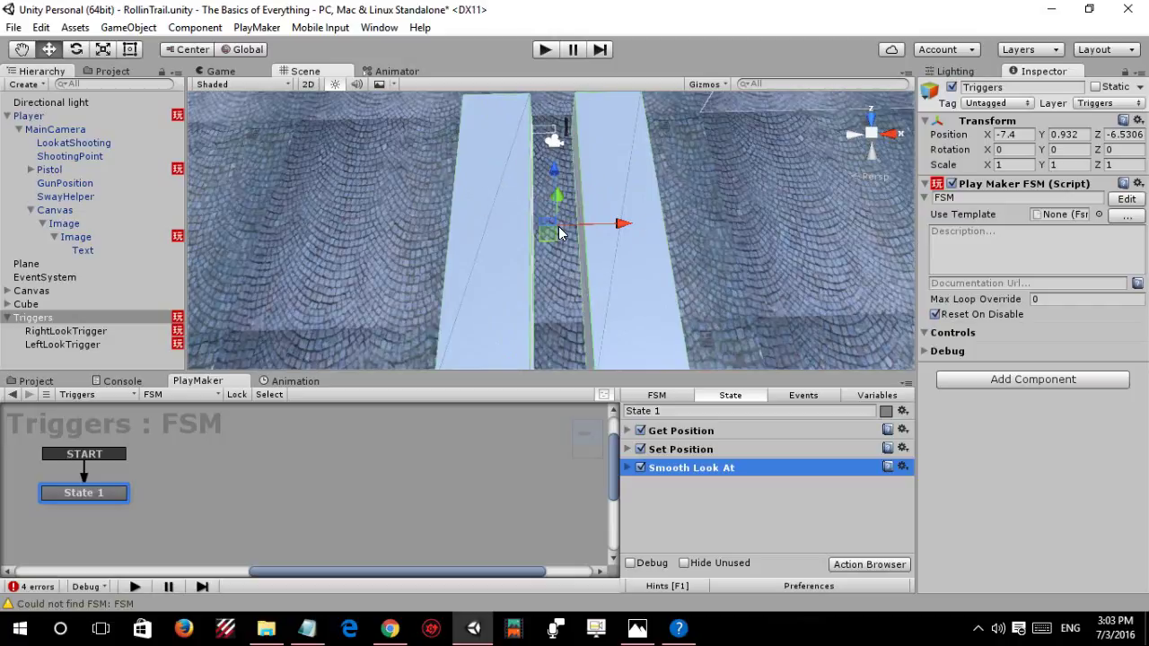
left_click_drag(588, 227, 569, 283, "alt")
key("e")
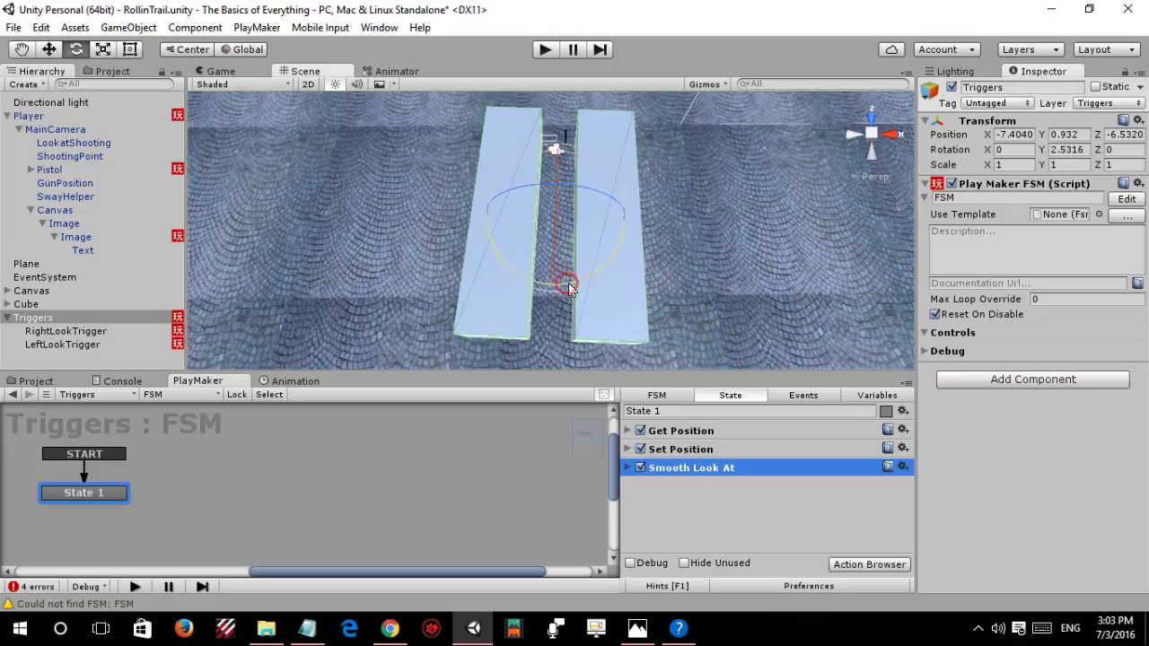
key("ctrl+z")
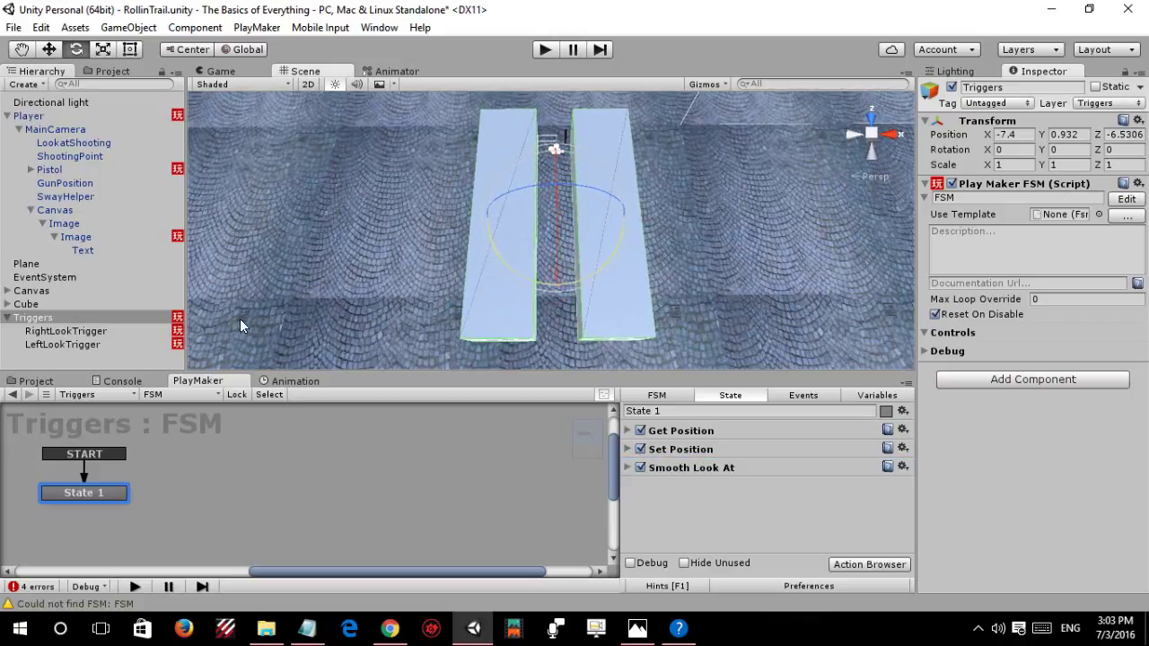
mouse_move(449, 166)
left_mouse_down("alt")
mouse_move(603, 237)
mouse_move(588, 174)
left_mouse_up("alt")
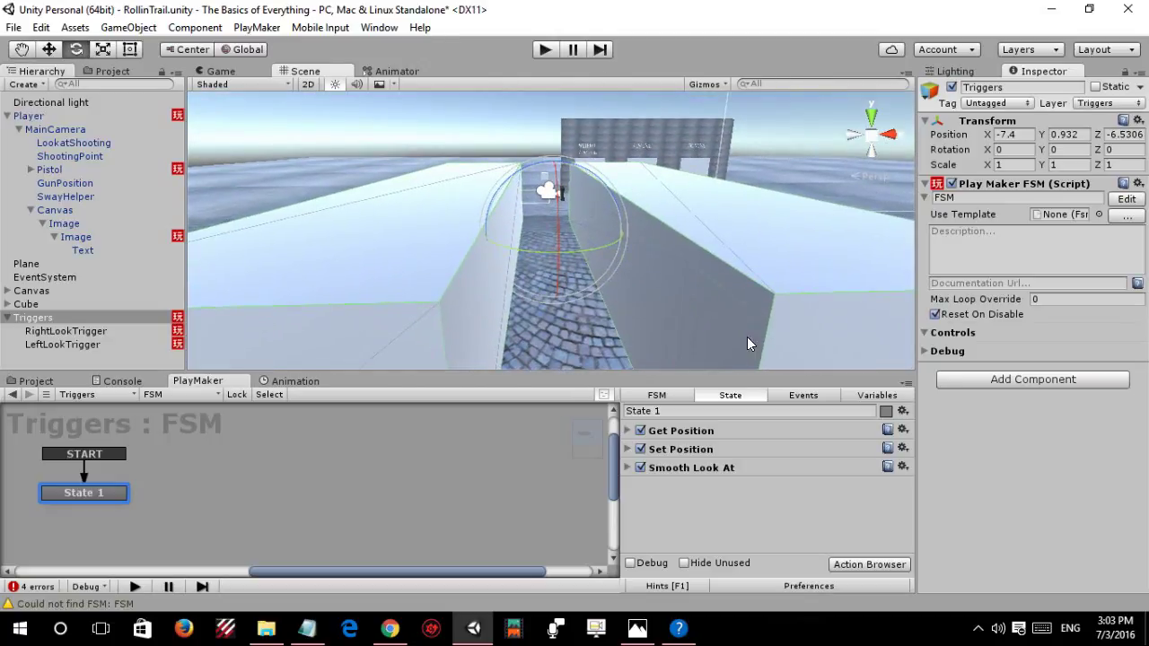
left_click_drag(747, 337, 705, 314, "alt")
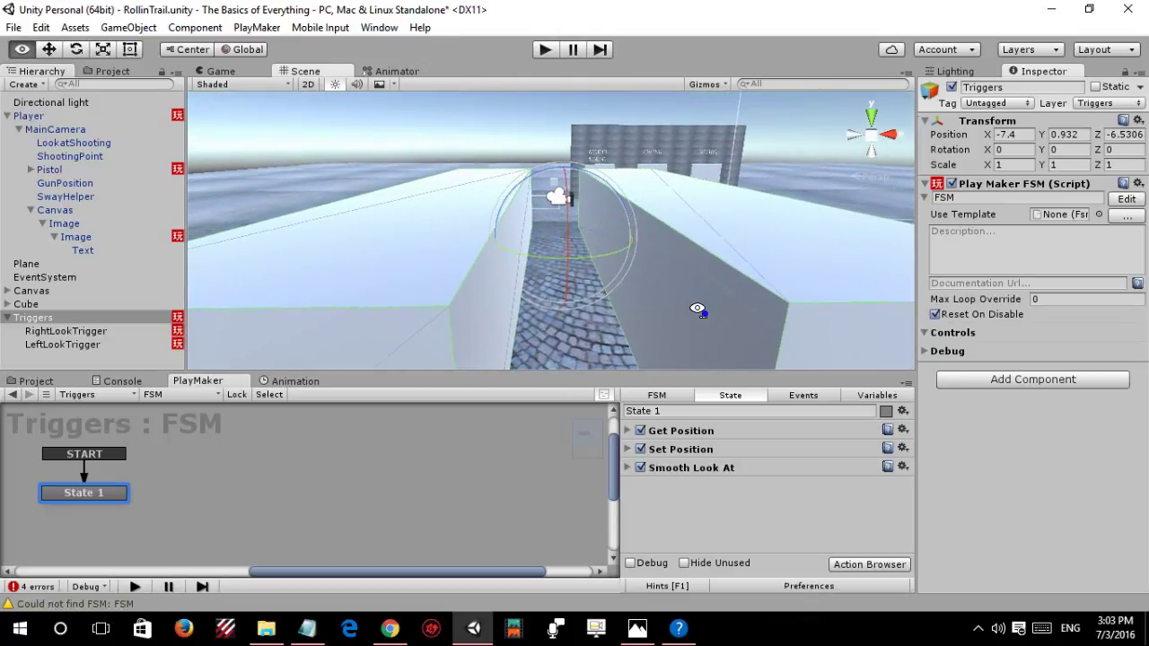
Review the Get Position and Set Position actions in the Triggers FSM
left_click(629, 433)
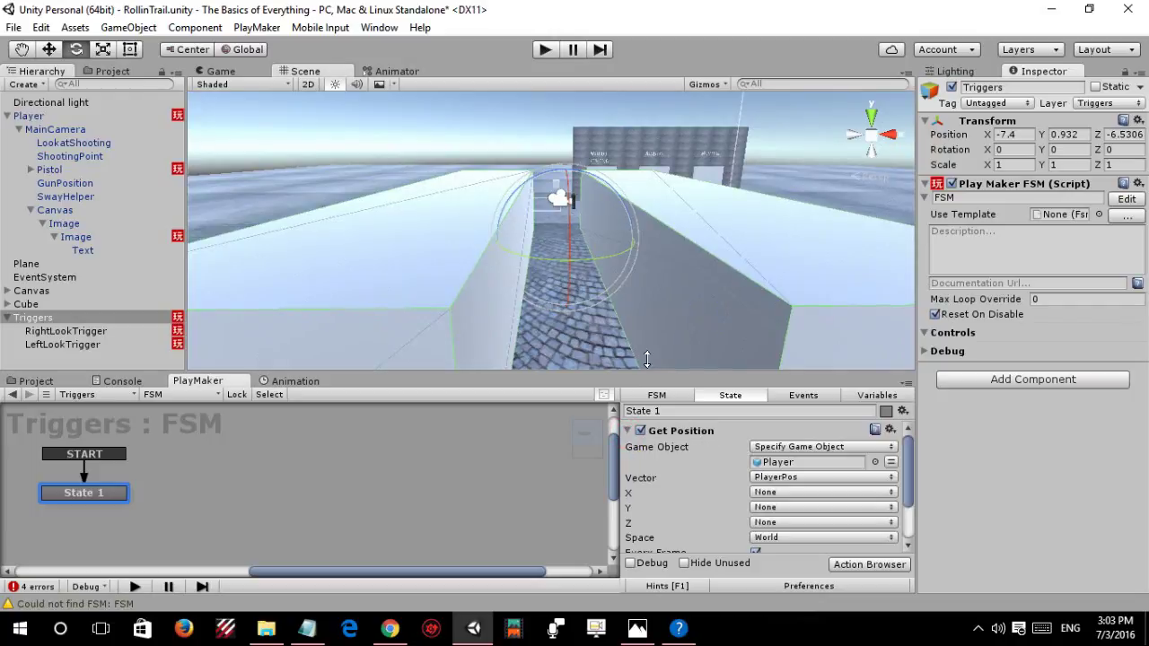
left_click(628, 433)
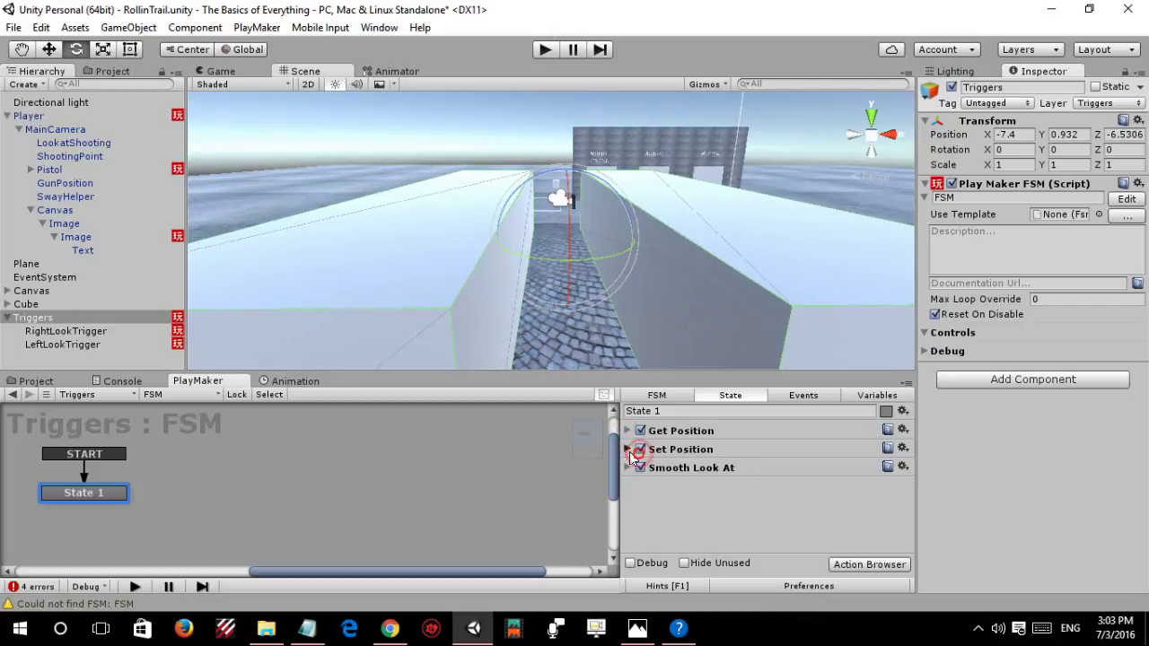
left_click(629, 451)
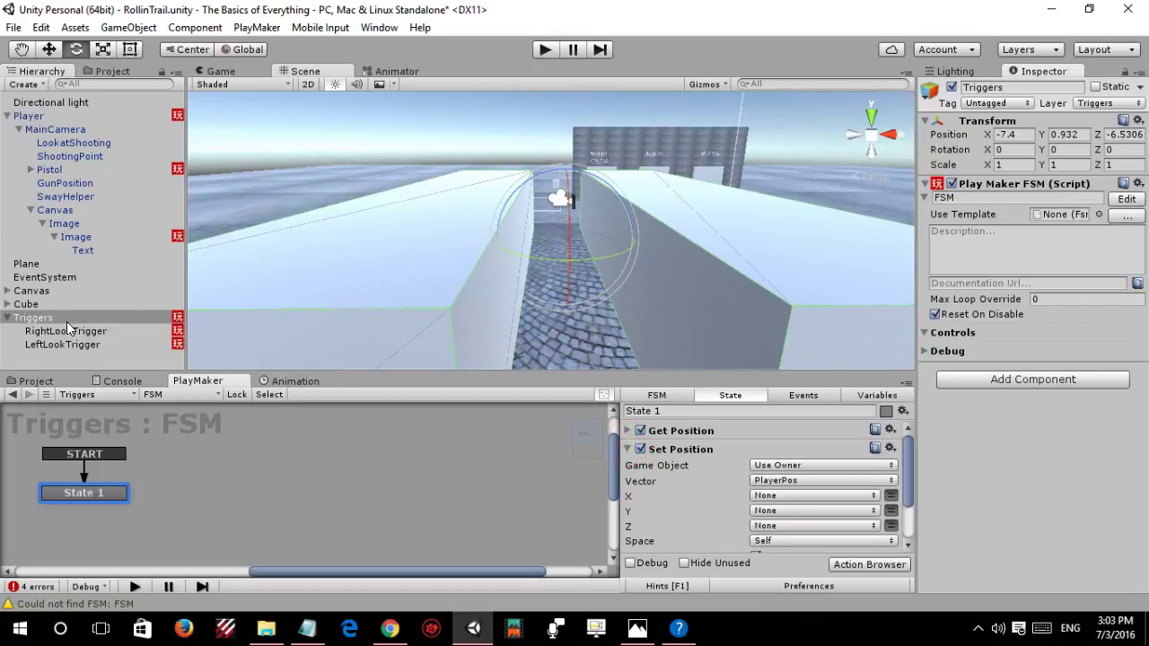
left_click(628, 450)
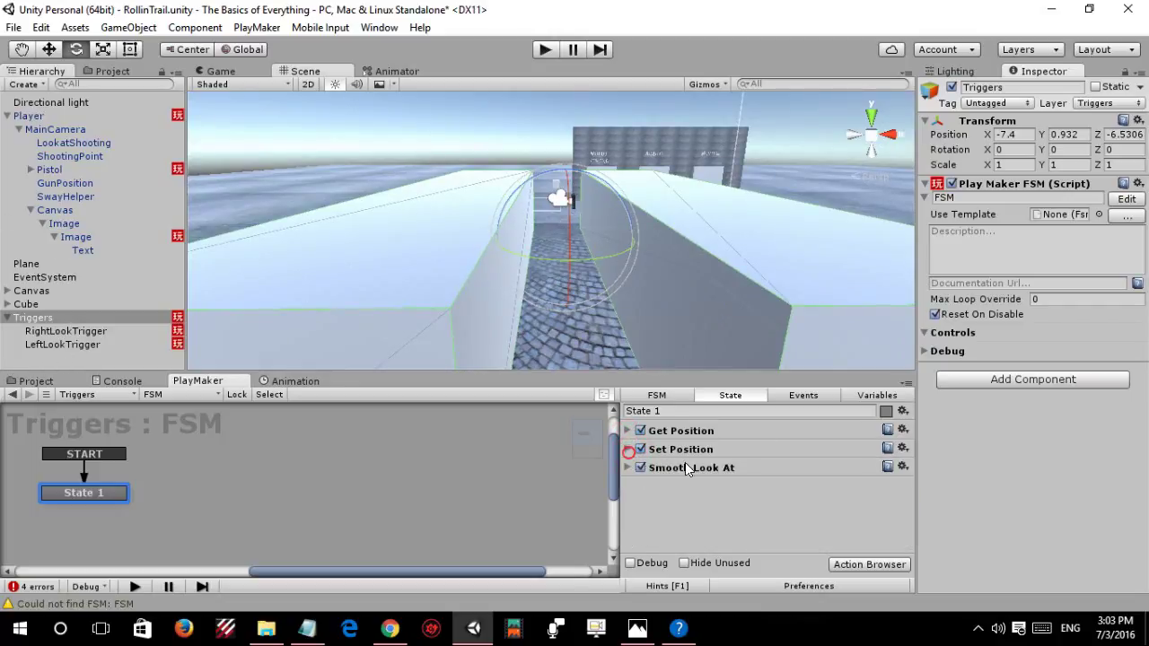
Set the Smooth Look At speed to 15
left_click(619, 468)
left_click(624, 469)
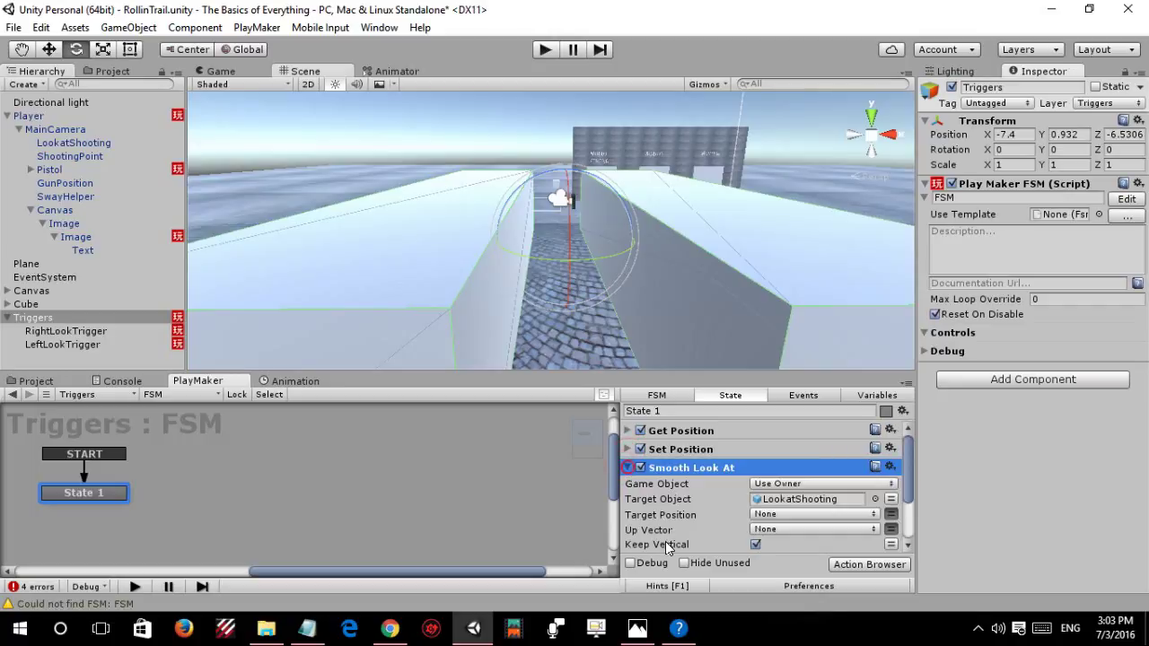
scroll(725, 502, "down", 3)
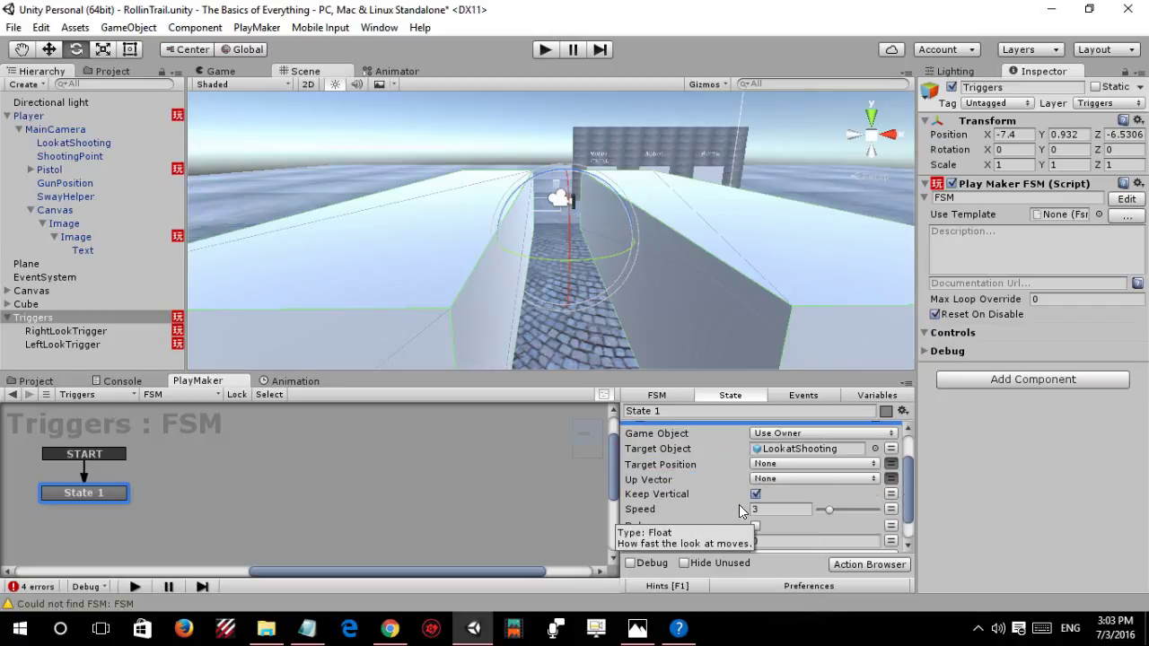
left_click(767, 509)
type("1")
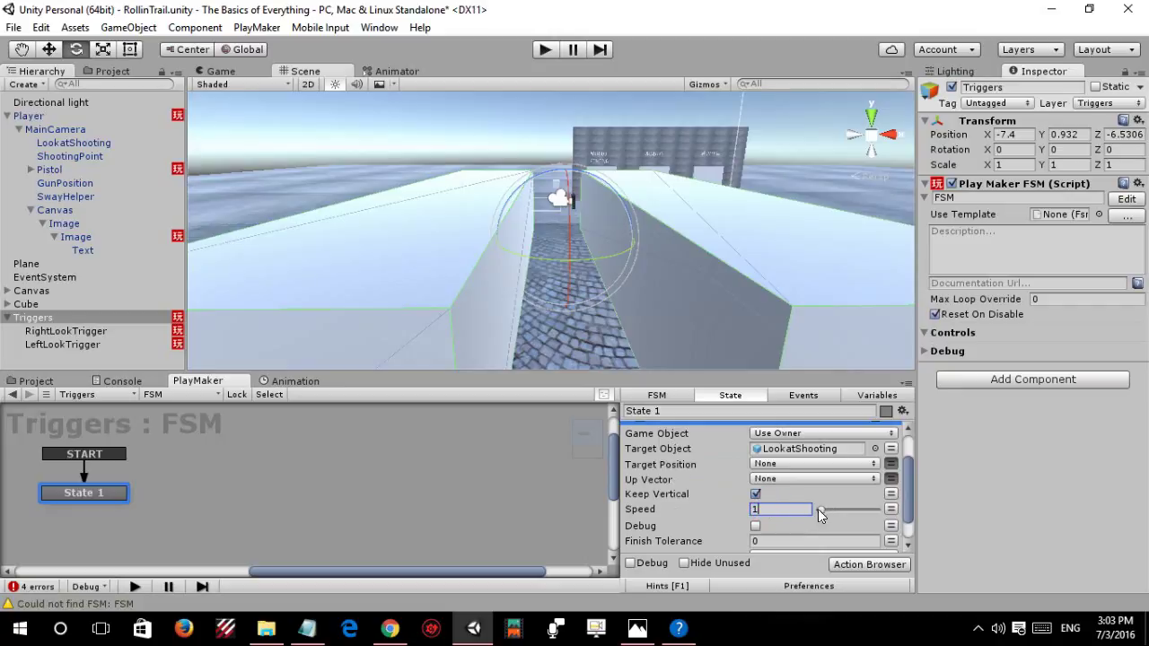
type("5")
left_click(545, 50)
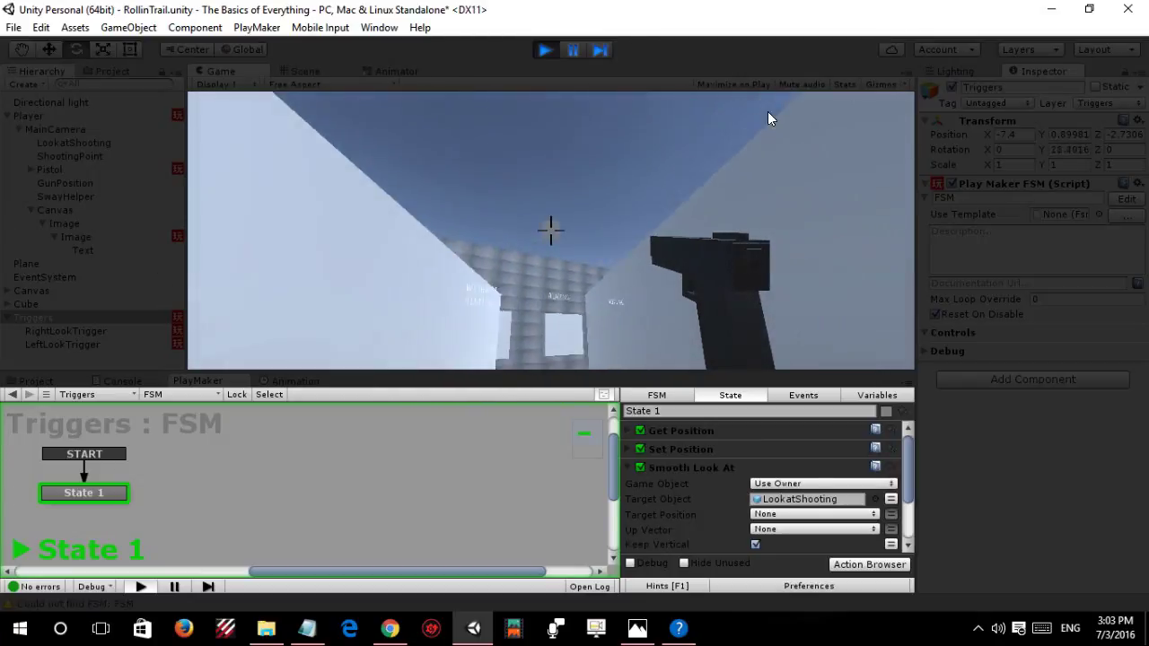
left_click(545, 52)
Set the Smooth Look At speed back to 3
scroll(775, 520, "down", 3)
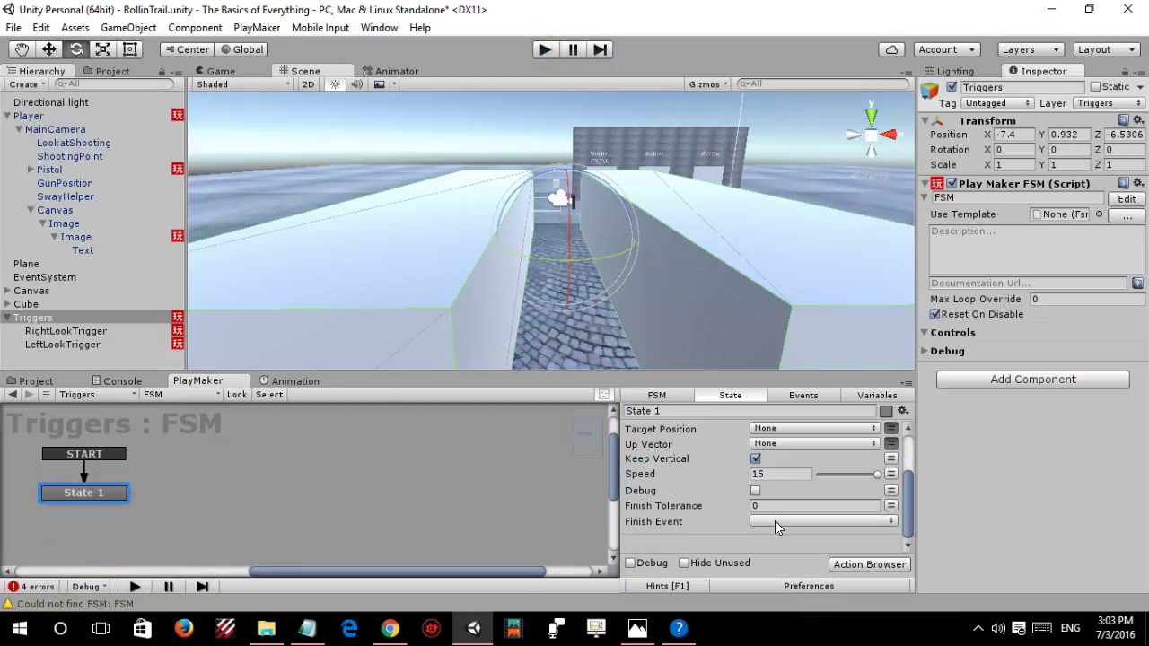
double_click(770, 474)
type("3")
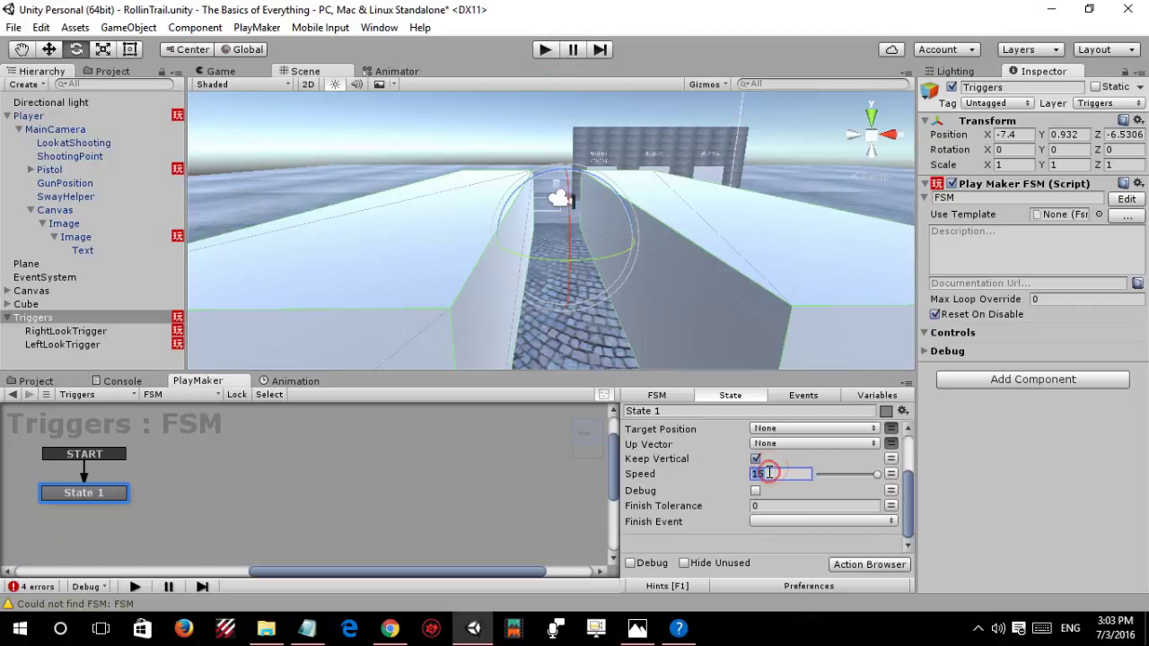
Play-test the game, watching LeftLookTrigger's FSM while firing the pistol
left_click(216, 71)
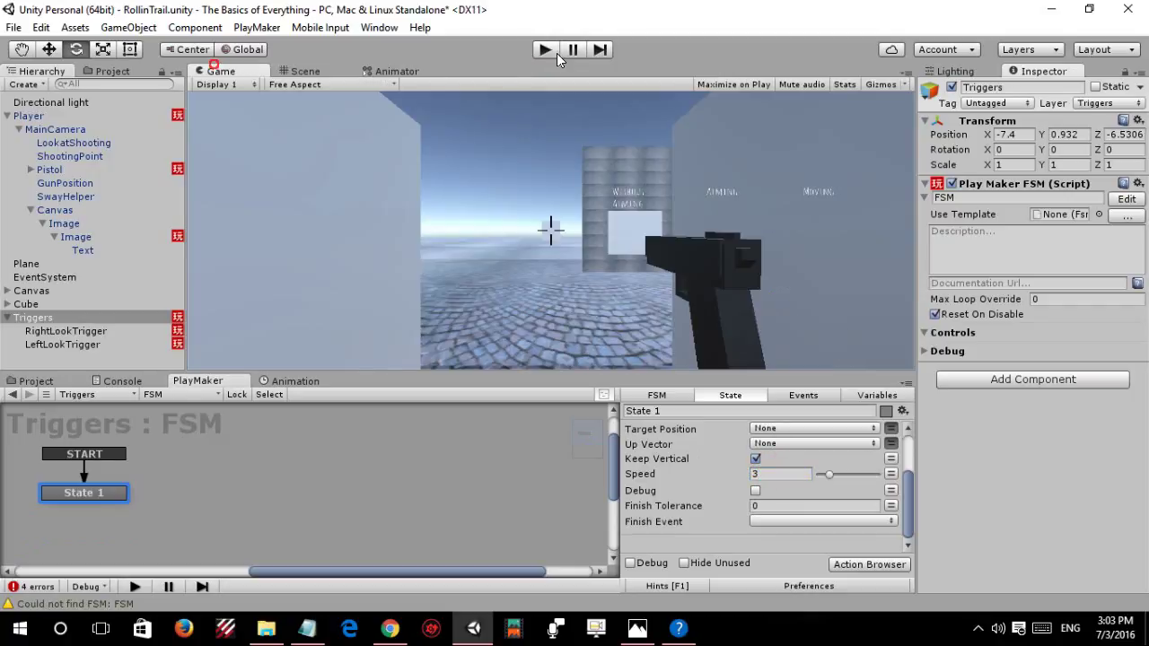
left_click(546, 50)
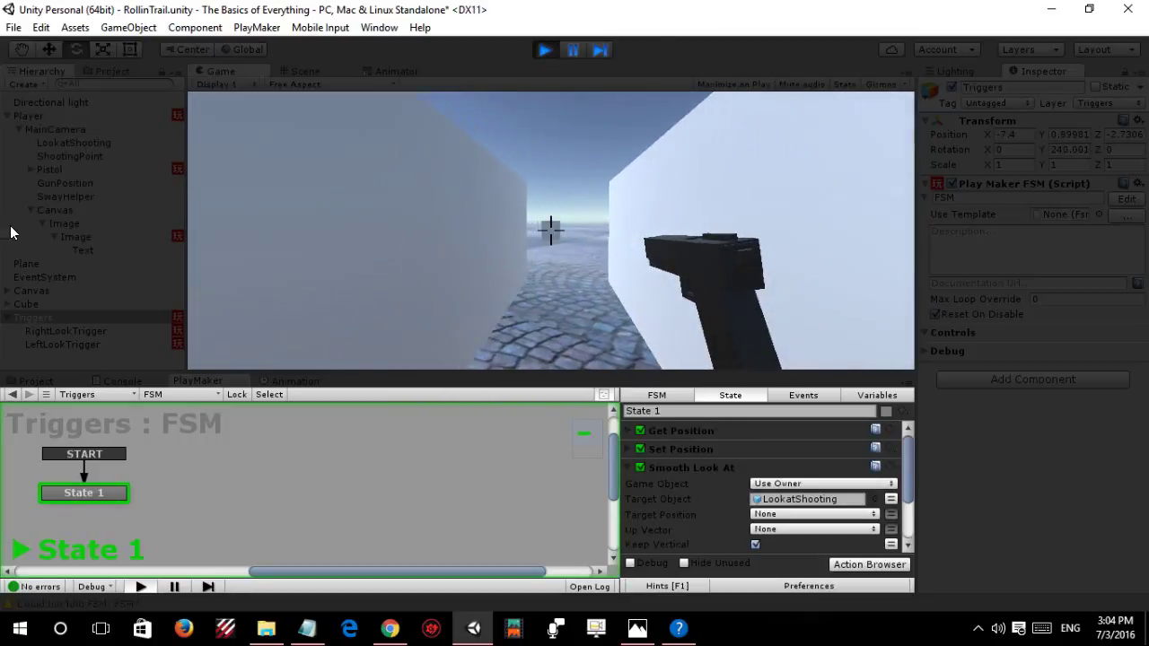
left_click(71, 343)
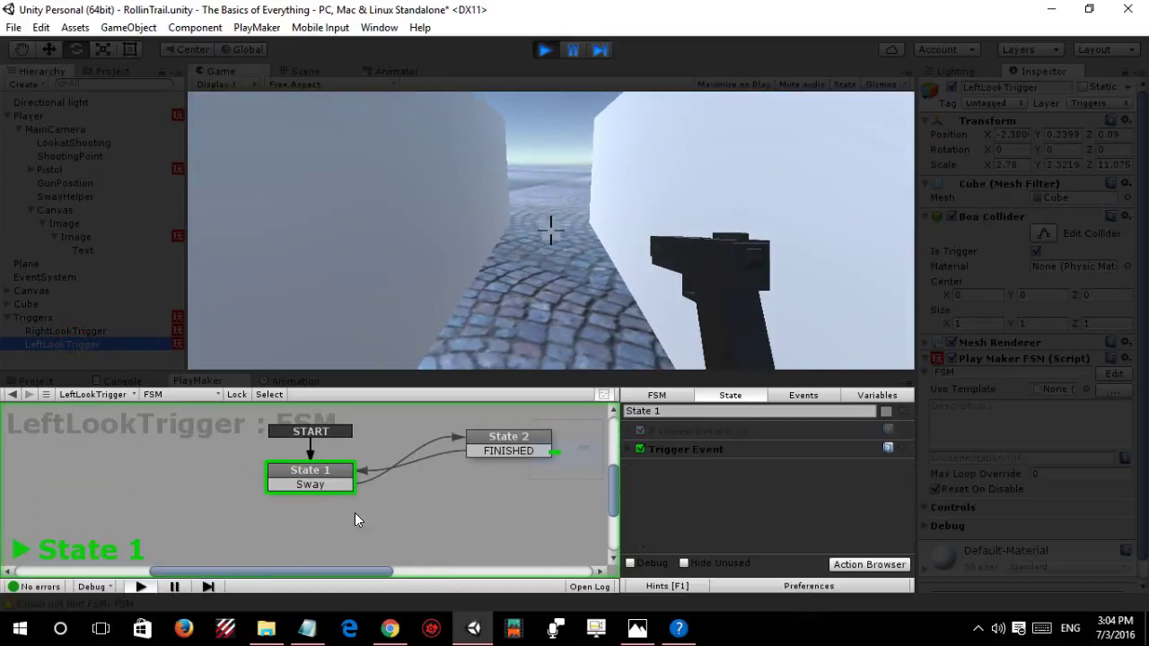
left_click(541, 168)
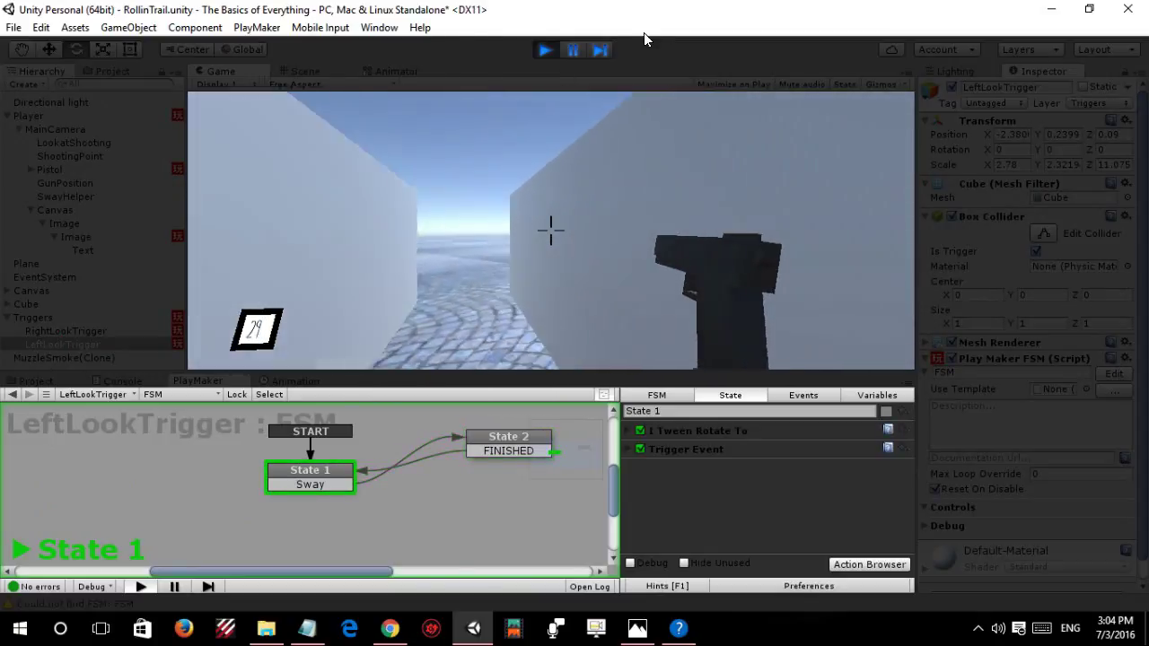
left_click(544, 50)
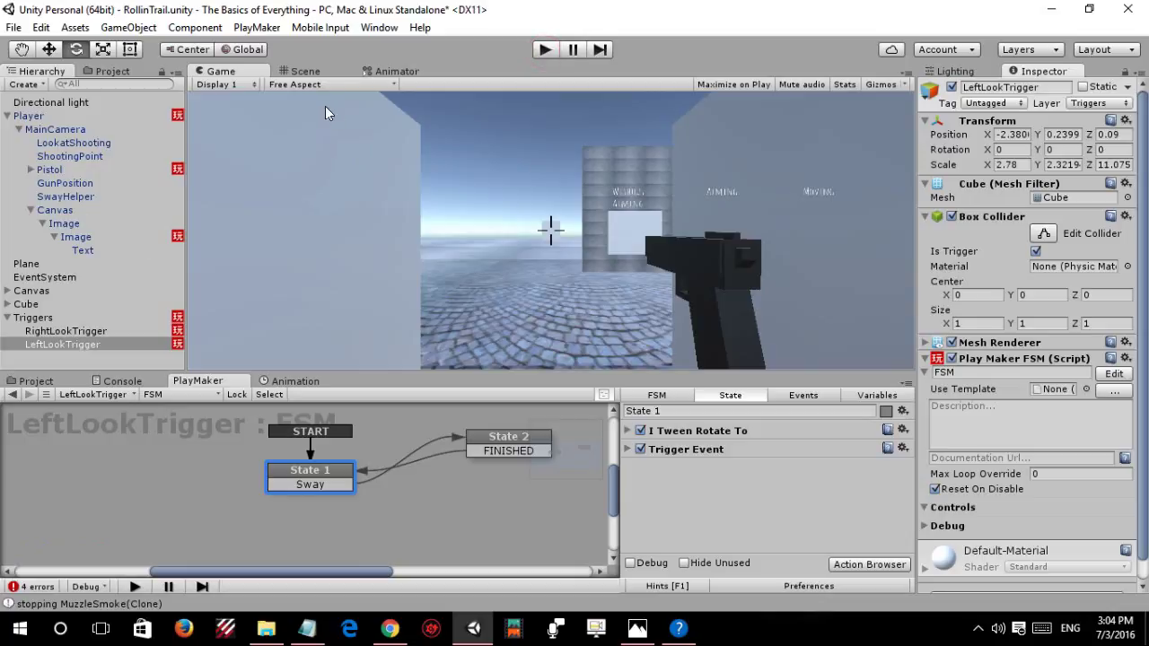
Turn off Mesh Renderer on RightLookTrigger and LeftLookTrigger, leaving only collider outlines
left_click(320, 68)
left_click_drag(418, 150, 401, 200, "alt")
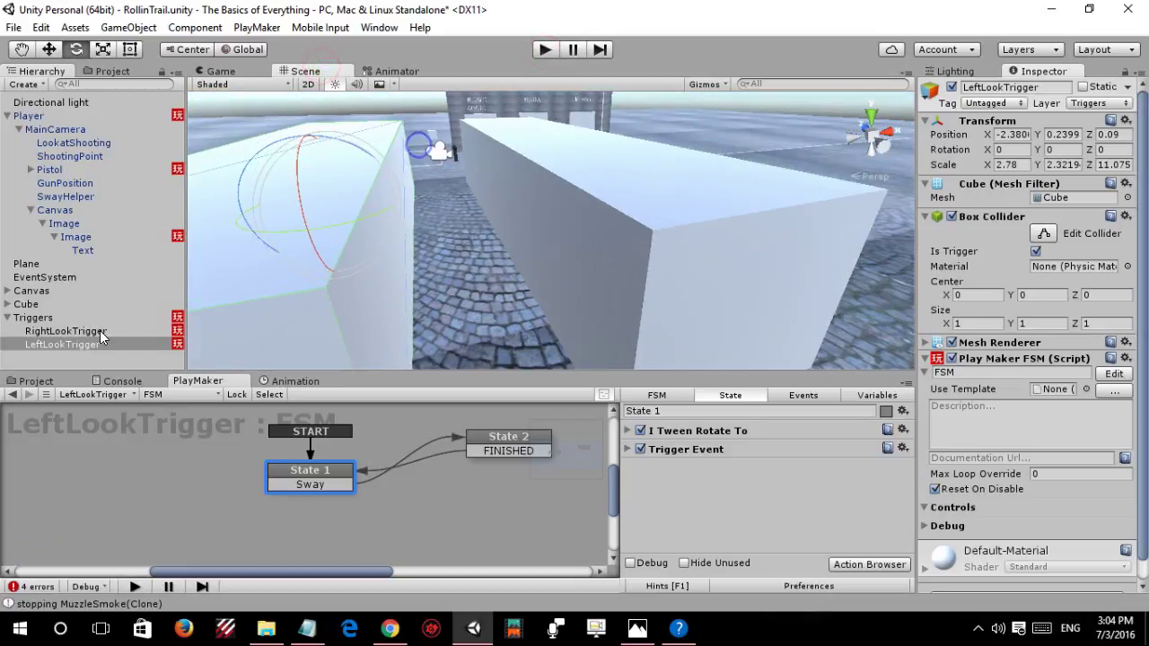
left_click(66, 330, "ctrl")
left_click(952, 342)
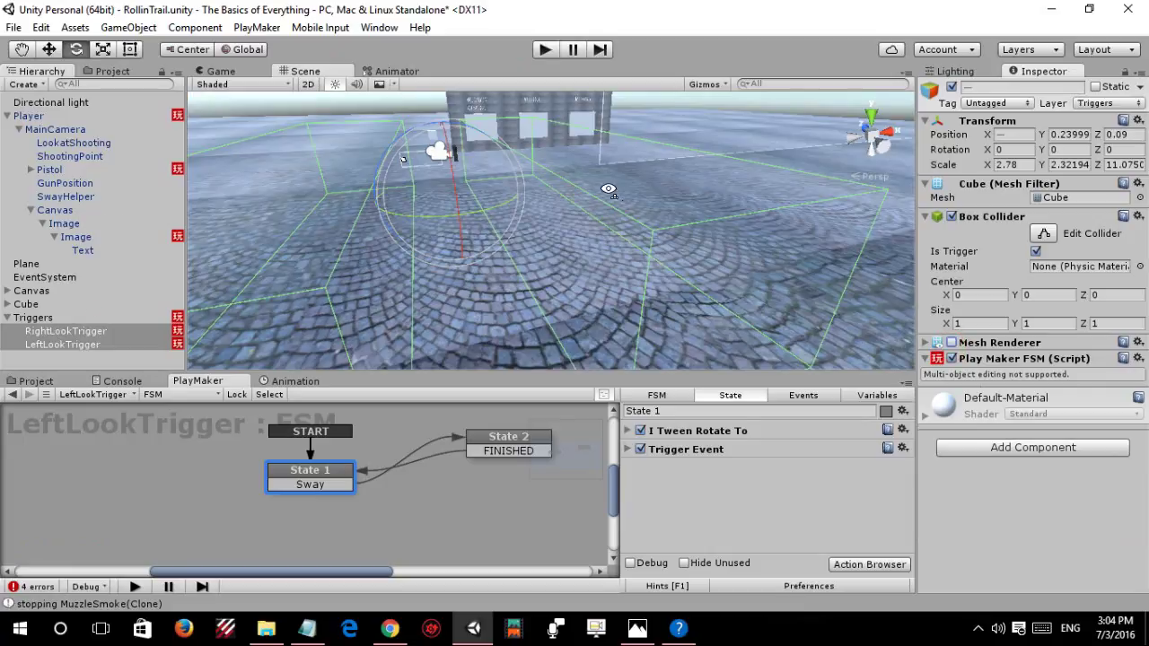
right_click_drag(608, 190, 526, 182)
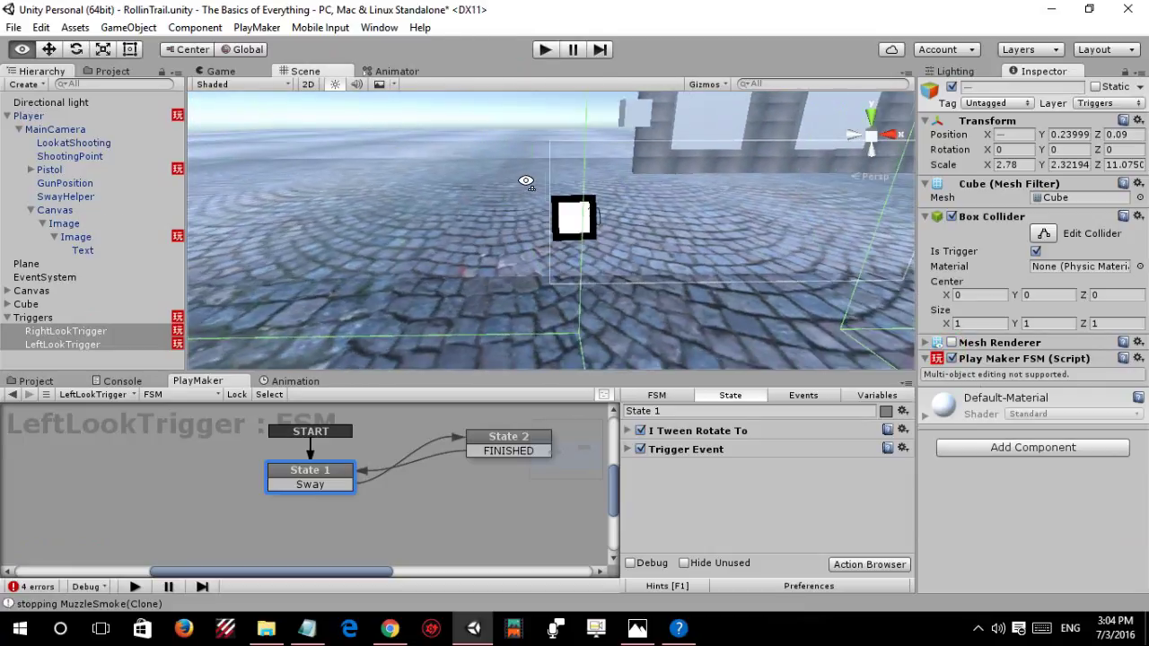
mouse_move(526, 182)
right_mouse_down()
mouse_move(478, 205)
mouse_move(363, 308)
right_mouse_up()
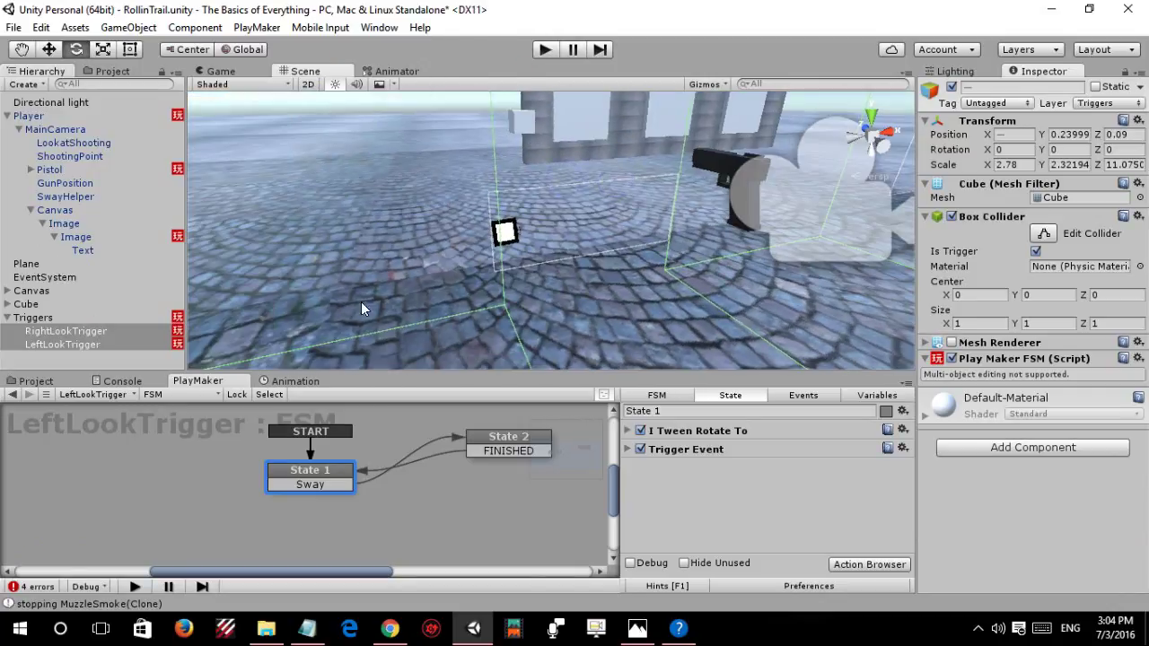
Set the camera's Canvas to World Space render mode and enable it, showing the 30 counter
left_click(54, 288)
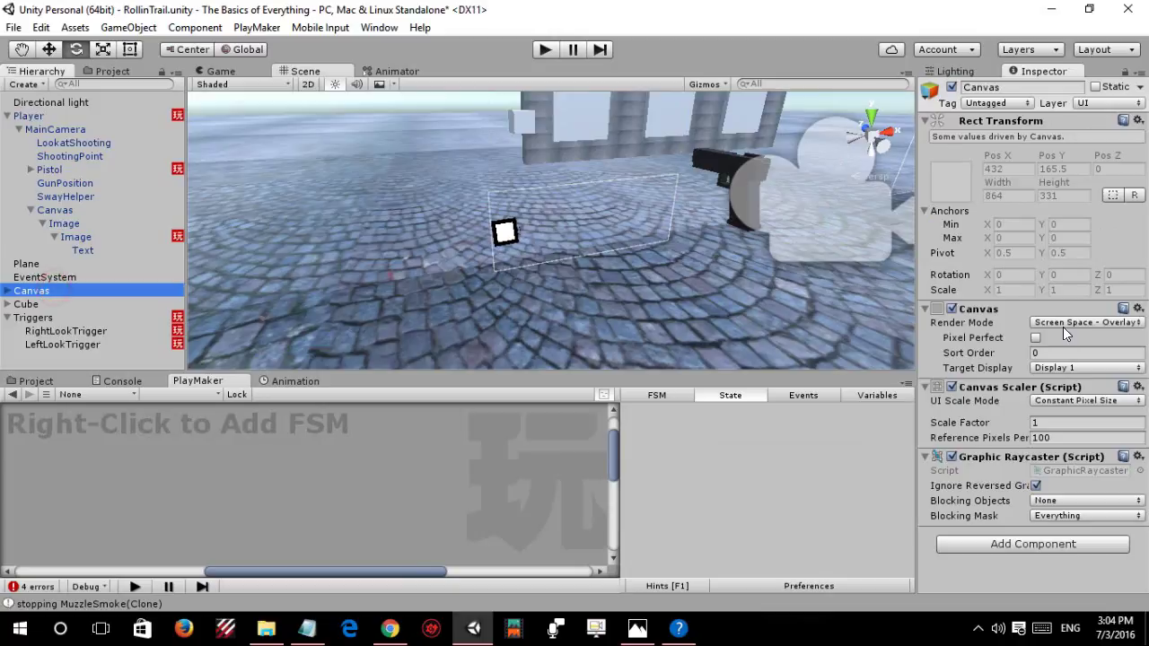
left_click(1059, 322)
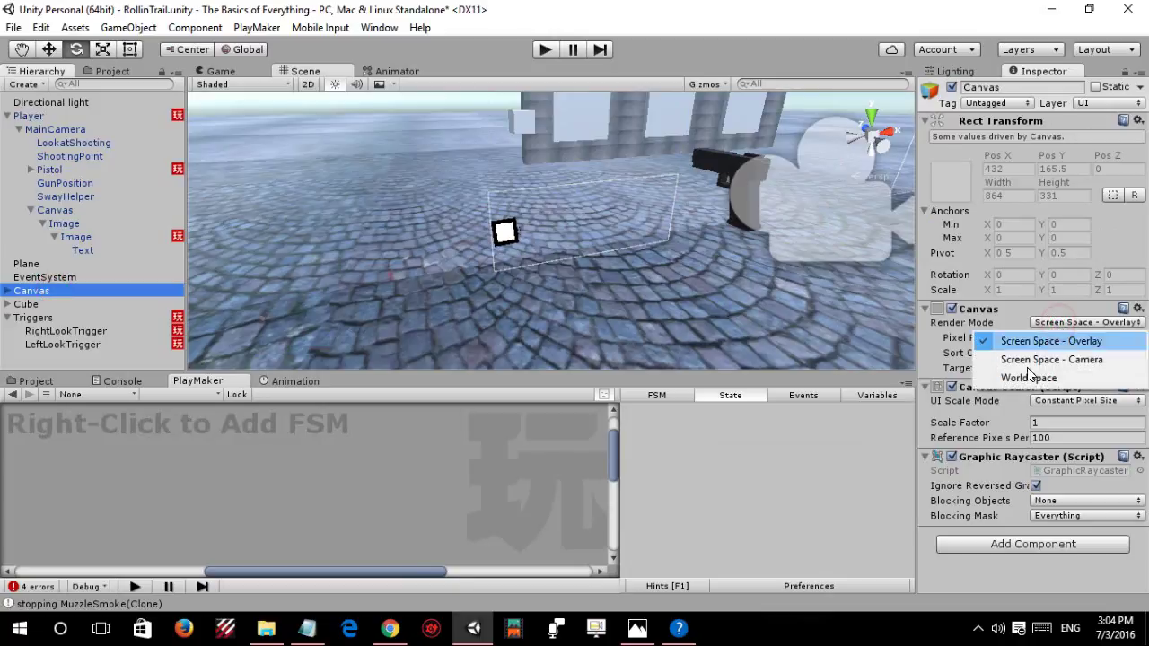
left_click(54, 211)
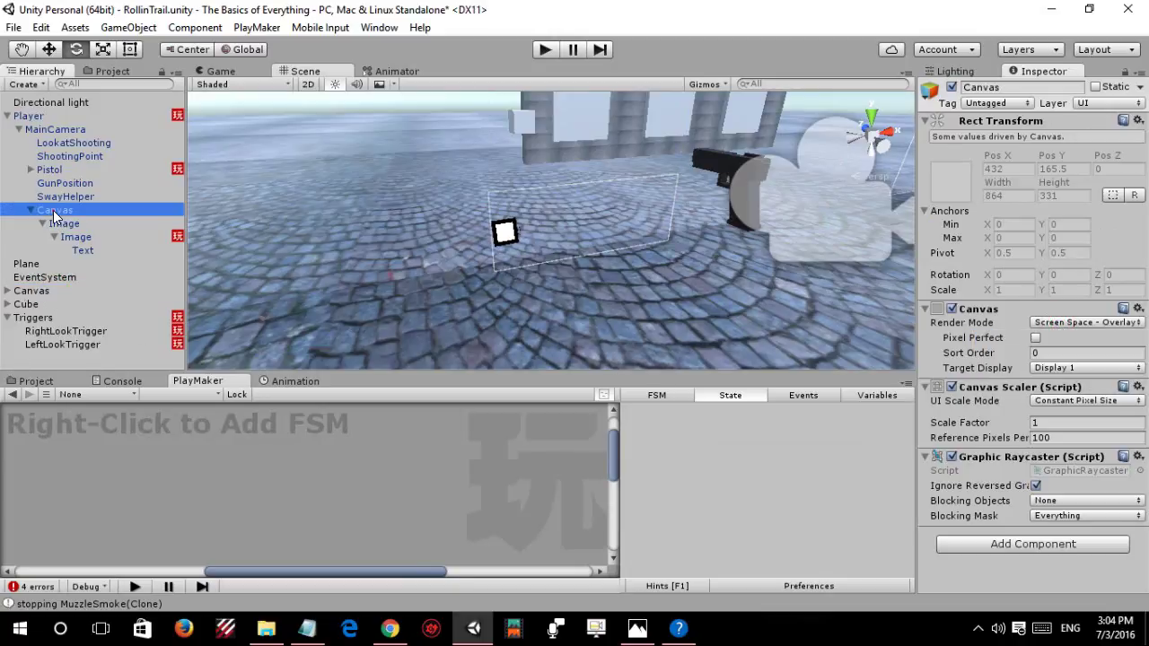
left_click(1097, 322)
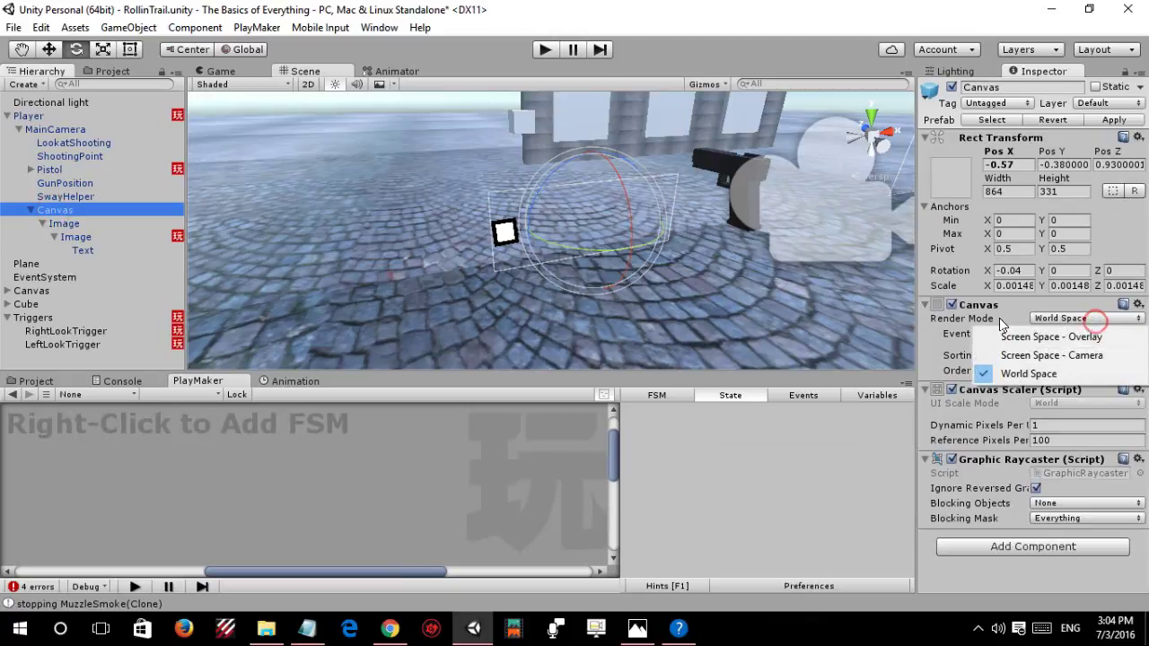
left_click(1097, 323)
right_click_drag(483, 293, 588, 242)
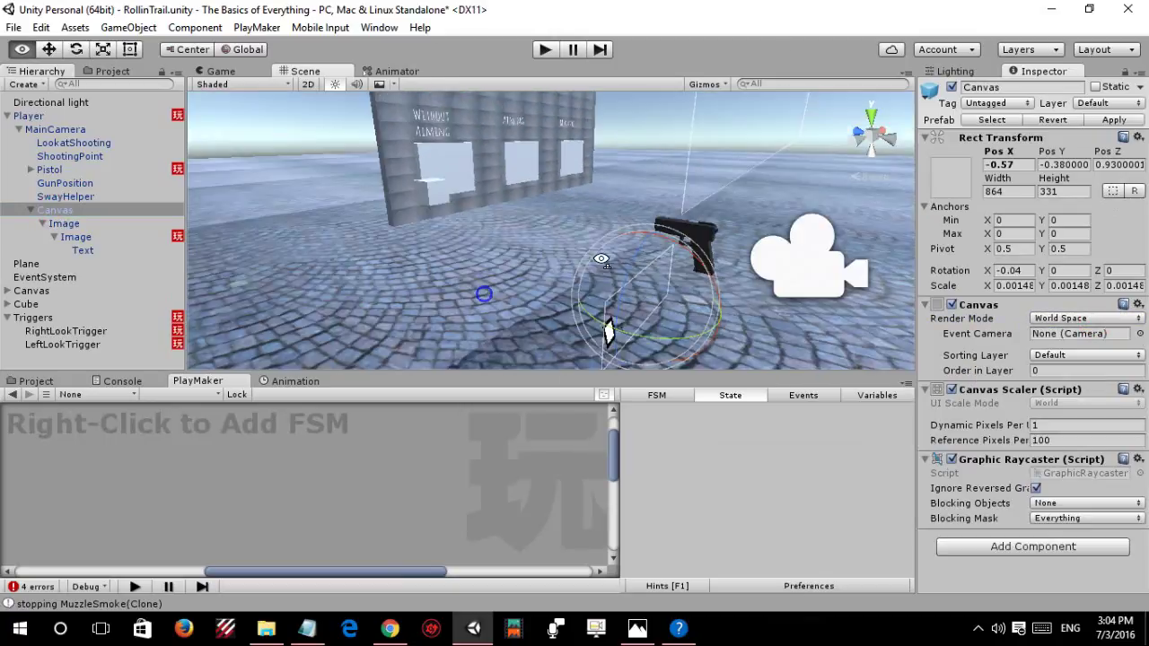
left_click(220, 71)
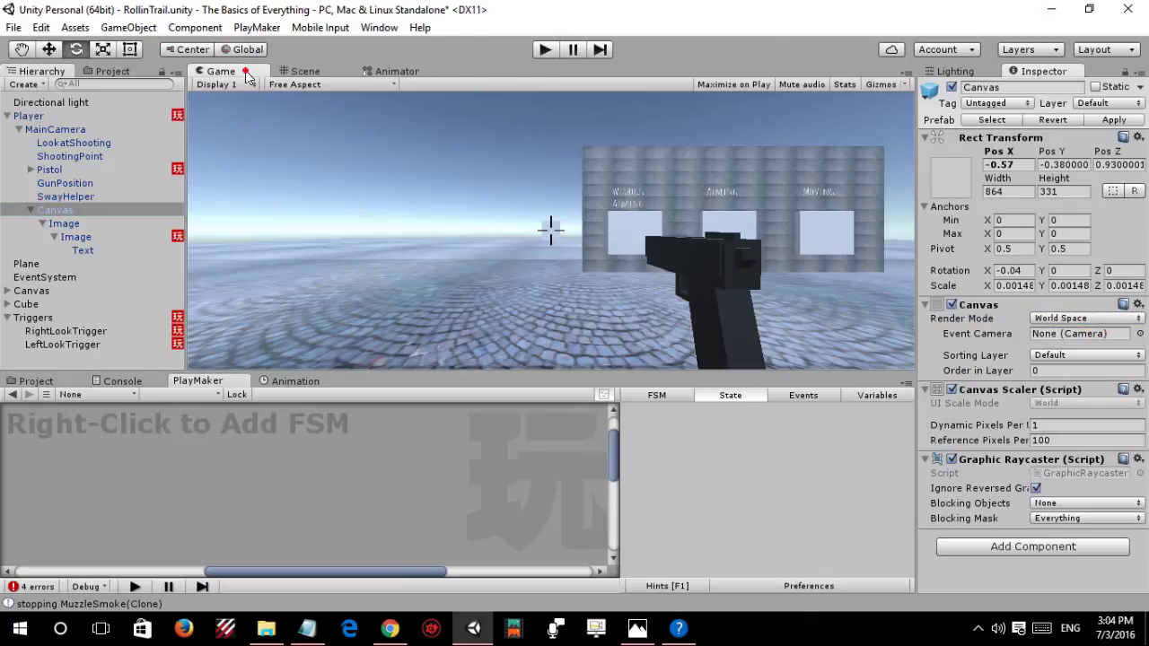
left_click(951, 87)
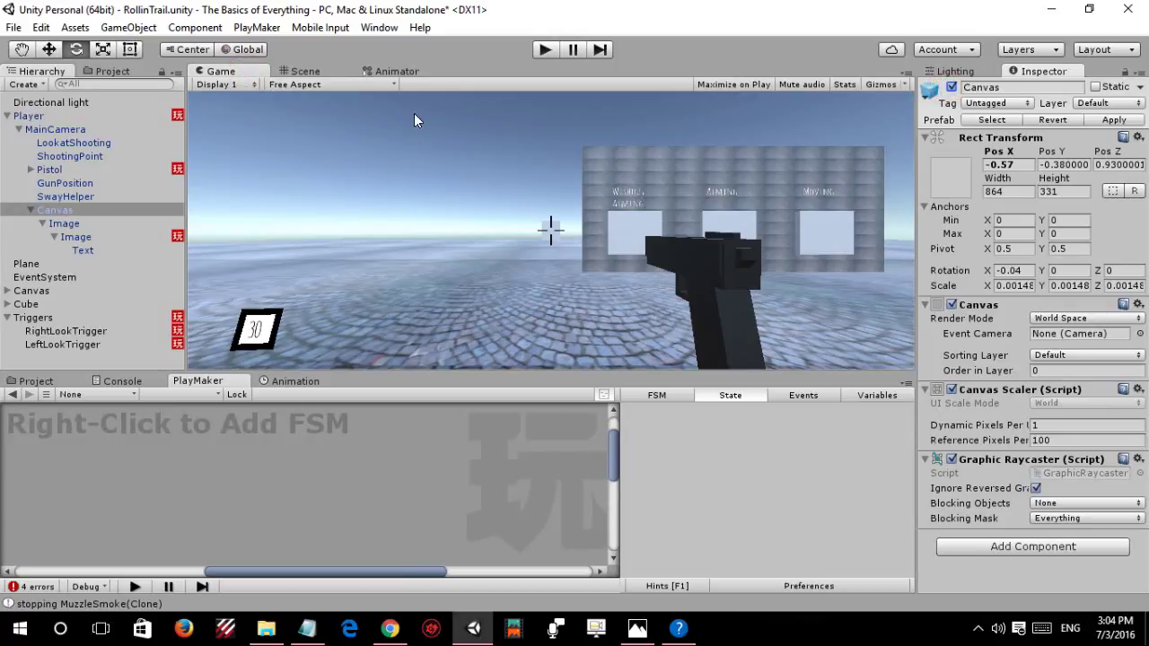
Select the ammo counter Image and review the actions in States 1, 2 and 3
left_click(80, 236)
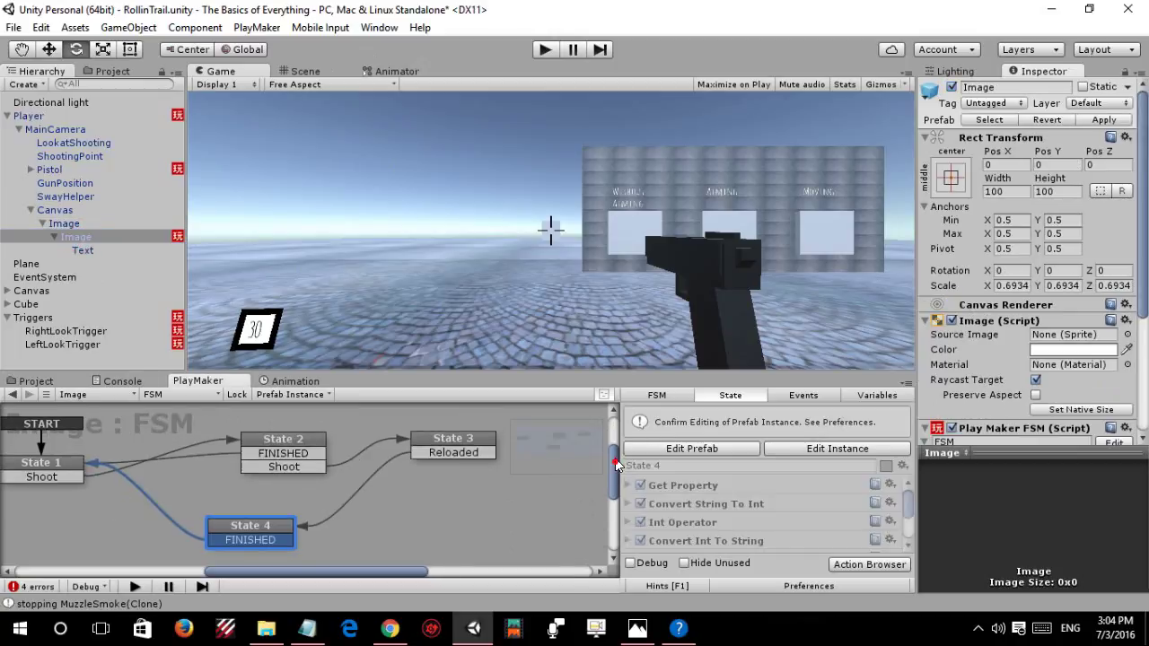
left_click_drag(615, 462, 615, 454)
left_click(79, 479)
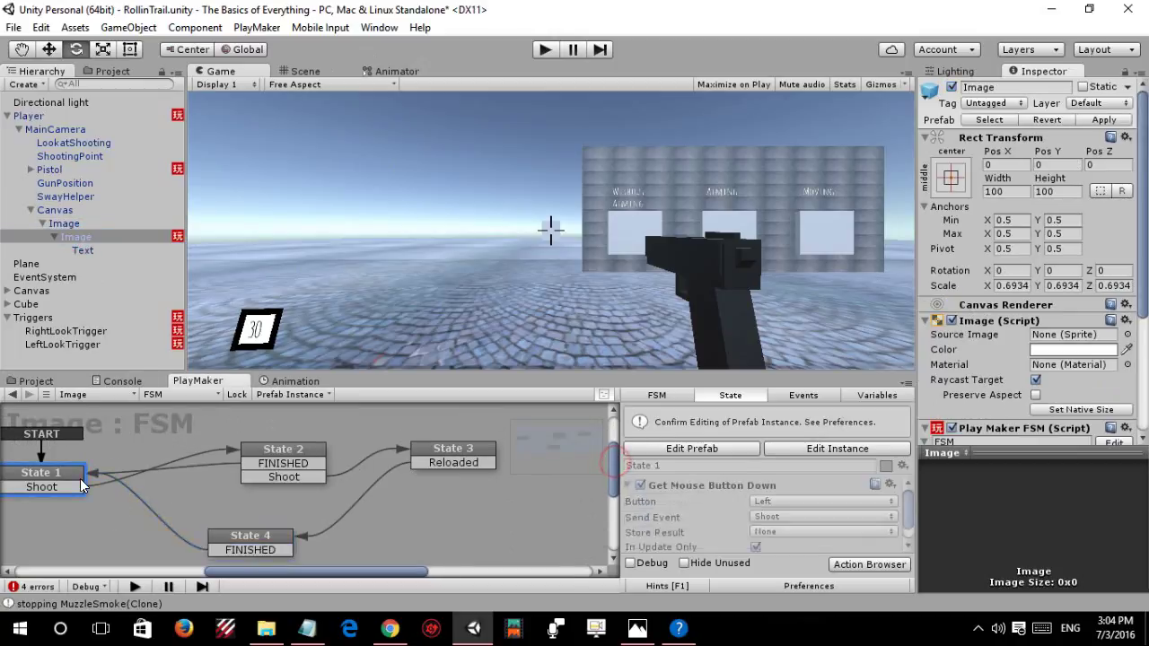
left_click(283, 456)
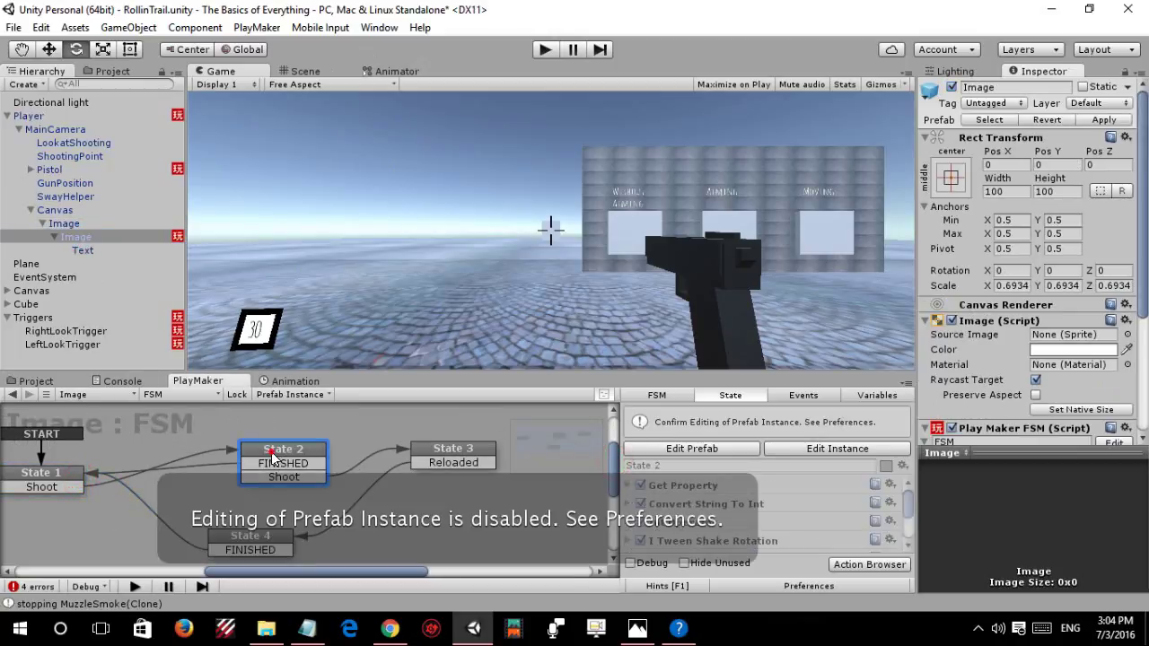
left_click(458, 456)
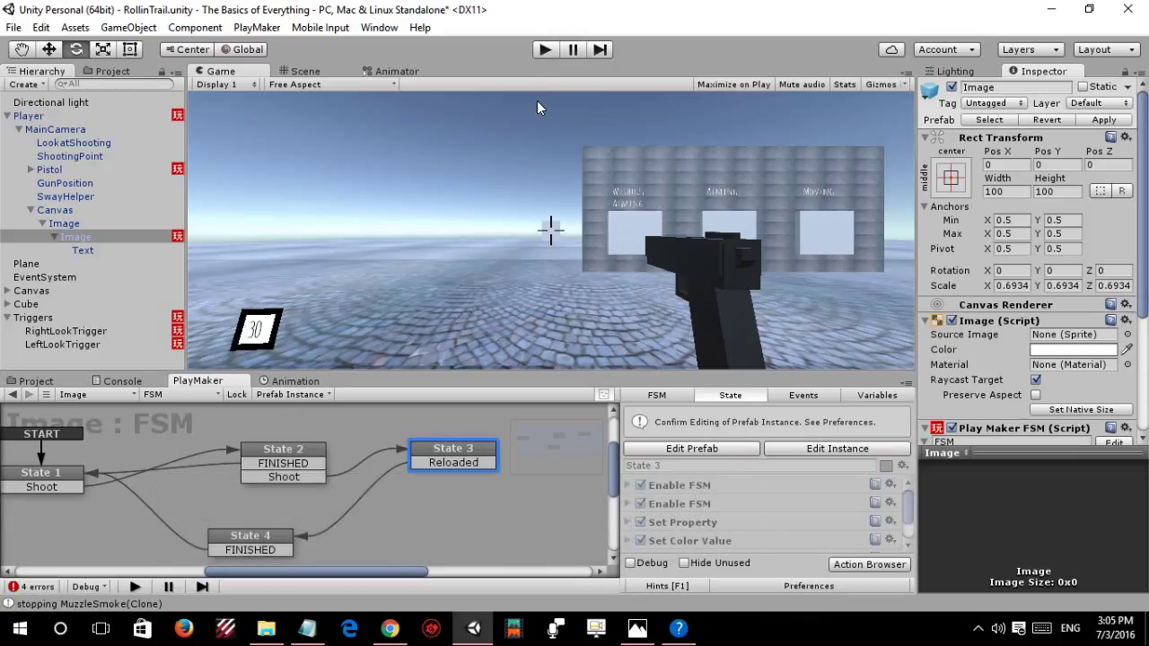
Unlock the prefab instance, check the red Set Color Value action, and start Play mode
left_click(793, 446)
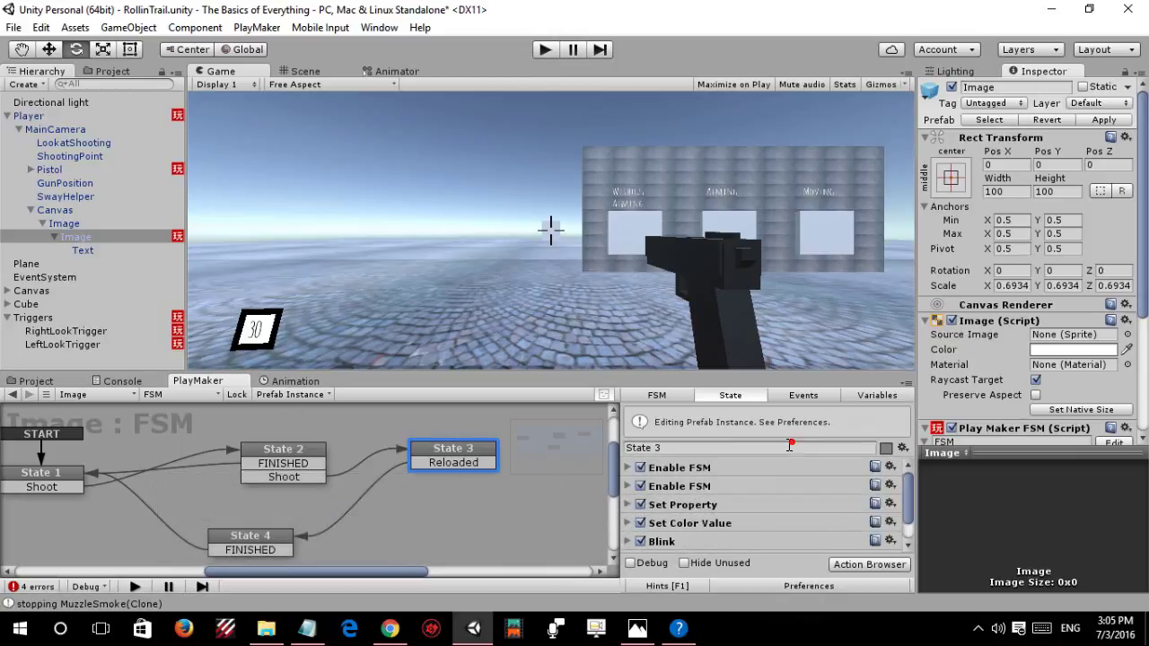
left_click(678, 522)
scroll(757, 526, "down", 2)
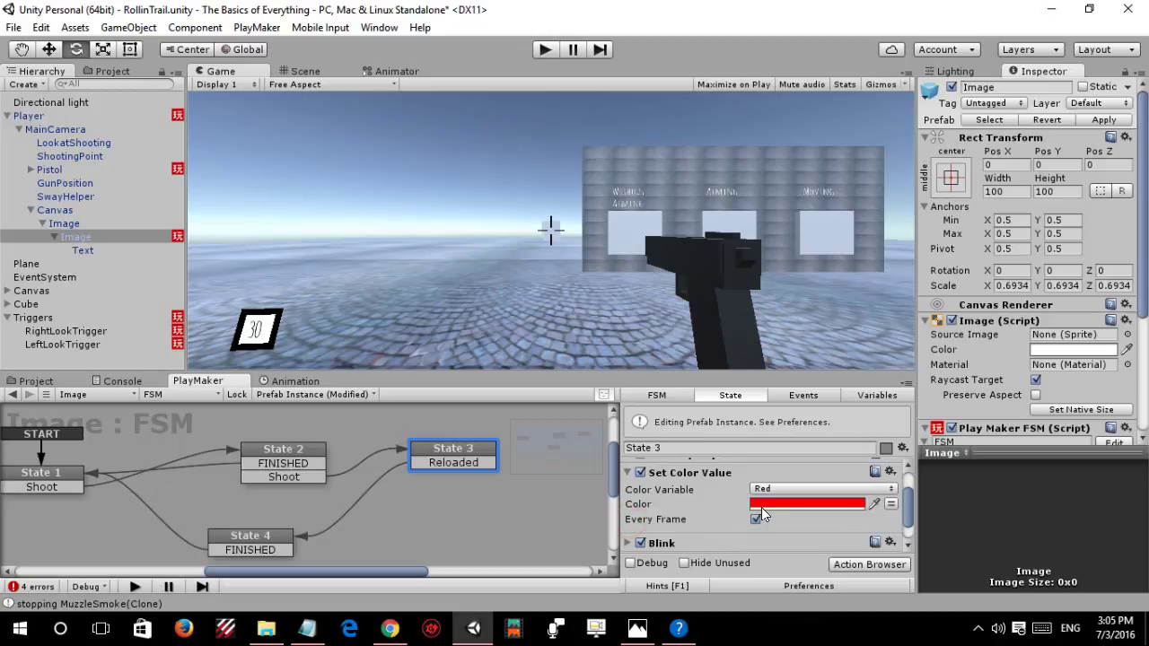
left_click(631, 470)
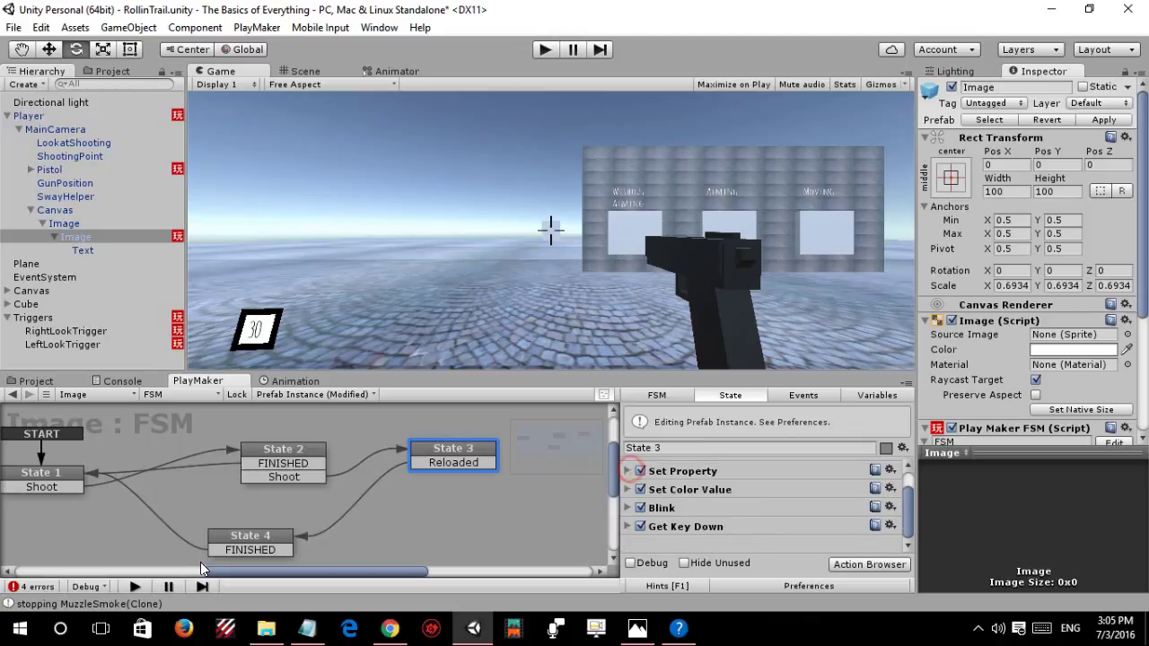
left_click(549, 54)
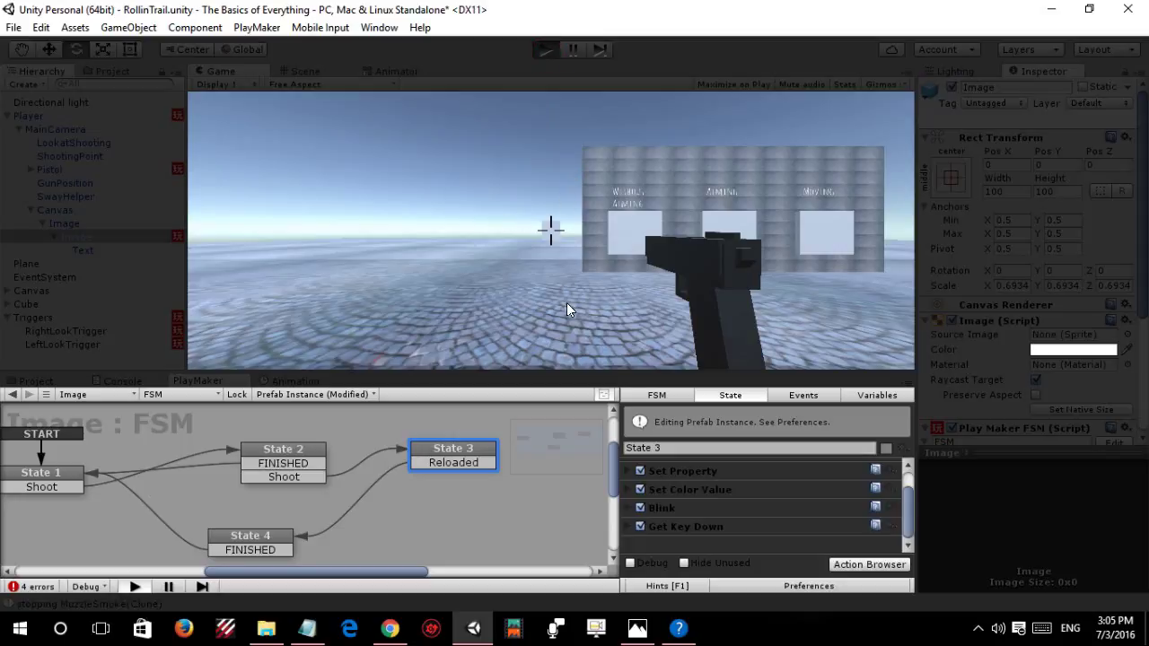
Fire the pistol at the wall until the ammo counter reaches zero and turns red
left_click(589, 244)
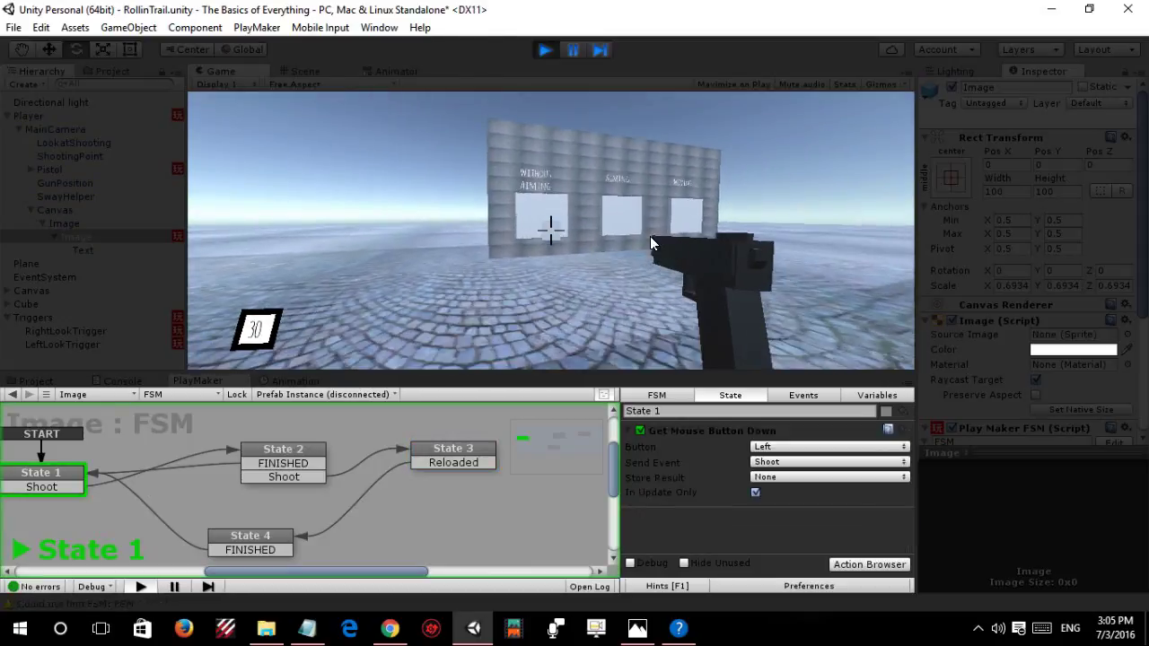
left_click_drag(633, 235, 601, 220)
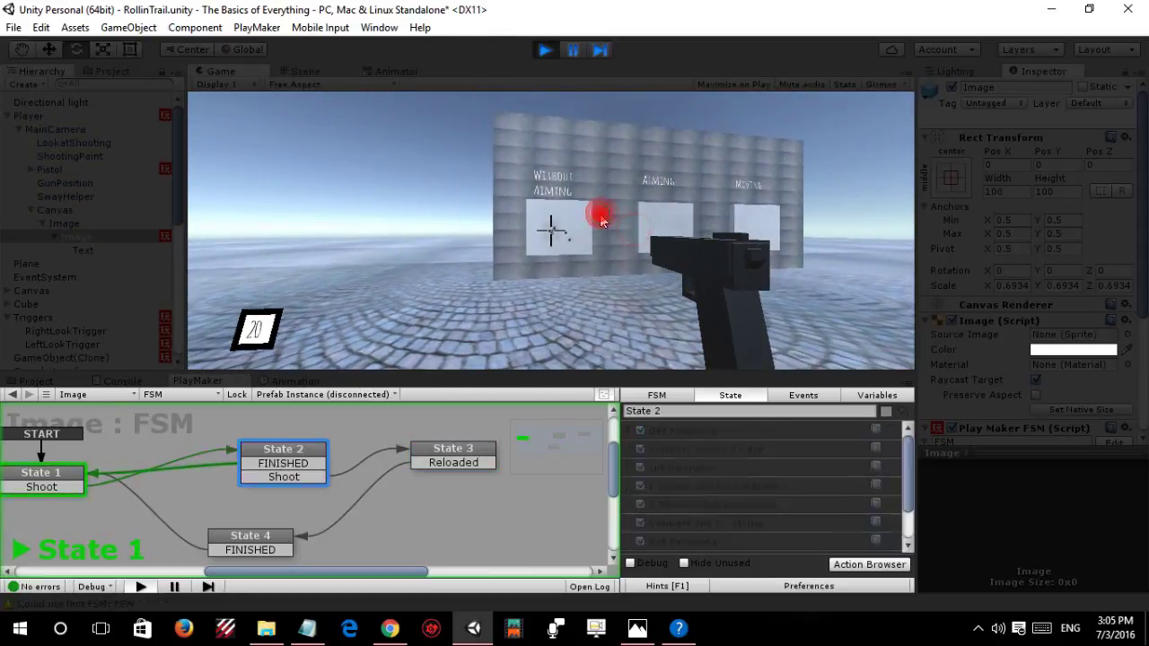
left_click(601, 220)
left_click(601, 220)
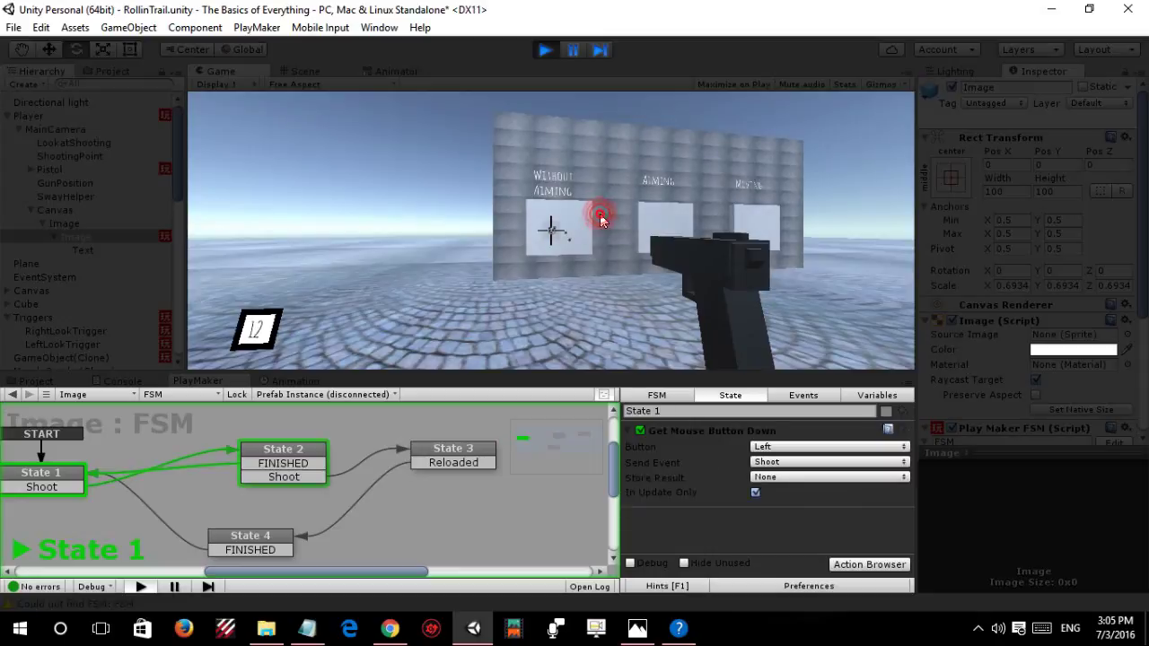
left_click(601, 220)
left_click(601, 220)
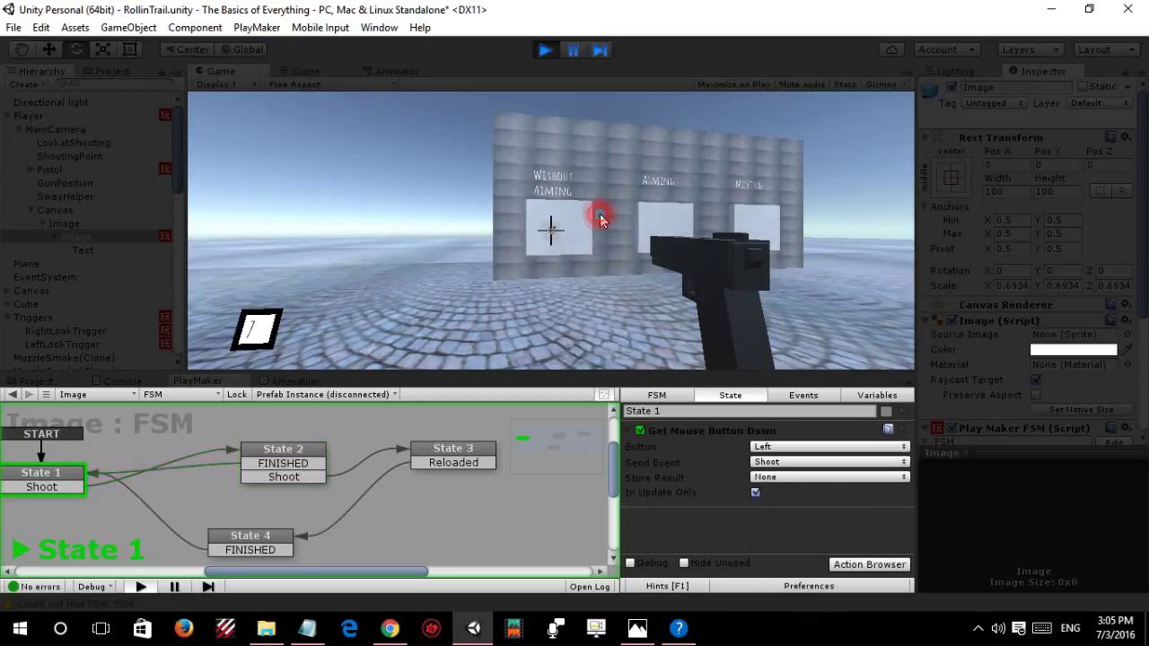
left_click(601, 217)
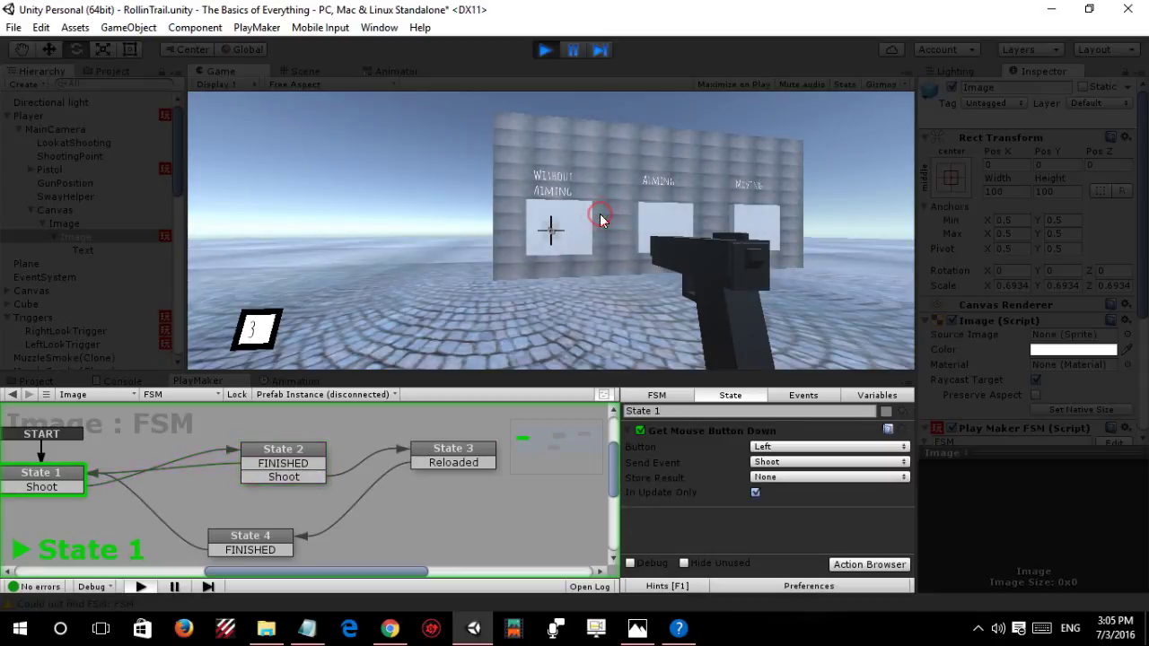
left_click(601, 220)
left_click(601, 220)
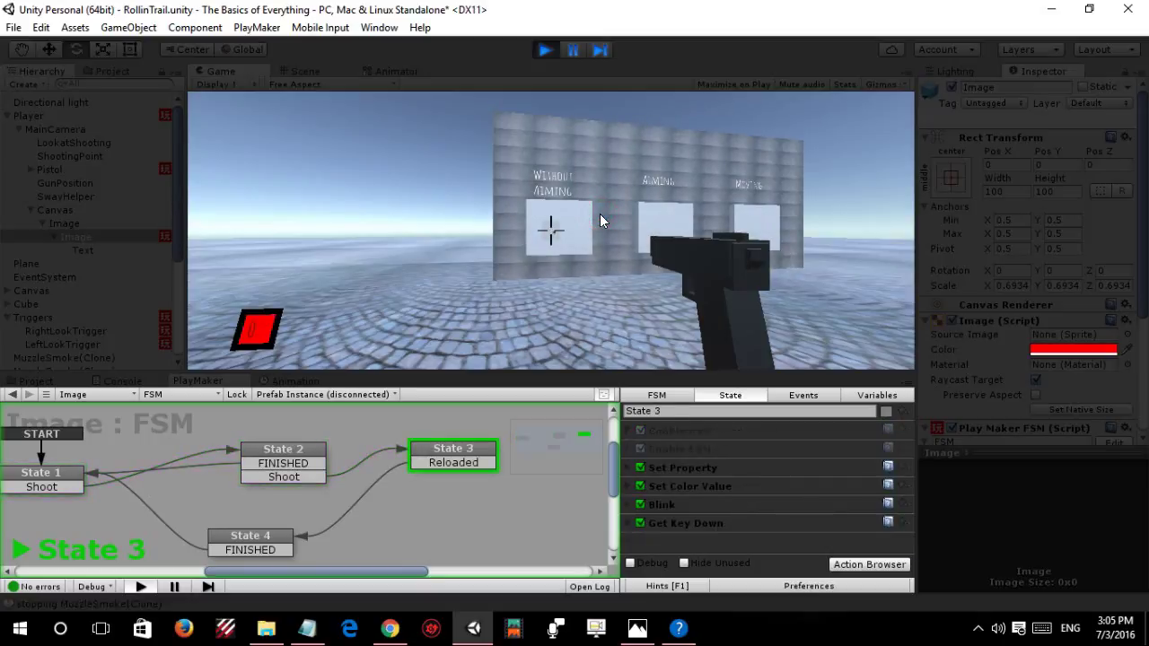
Walk toward and away from the wall, reload the ammo to 30, then exit Play mode
key("w")
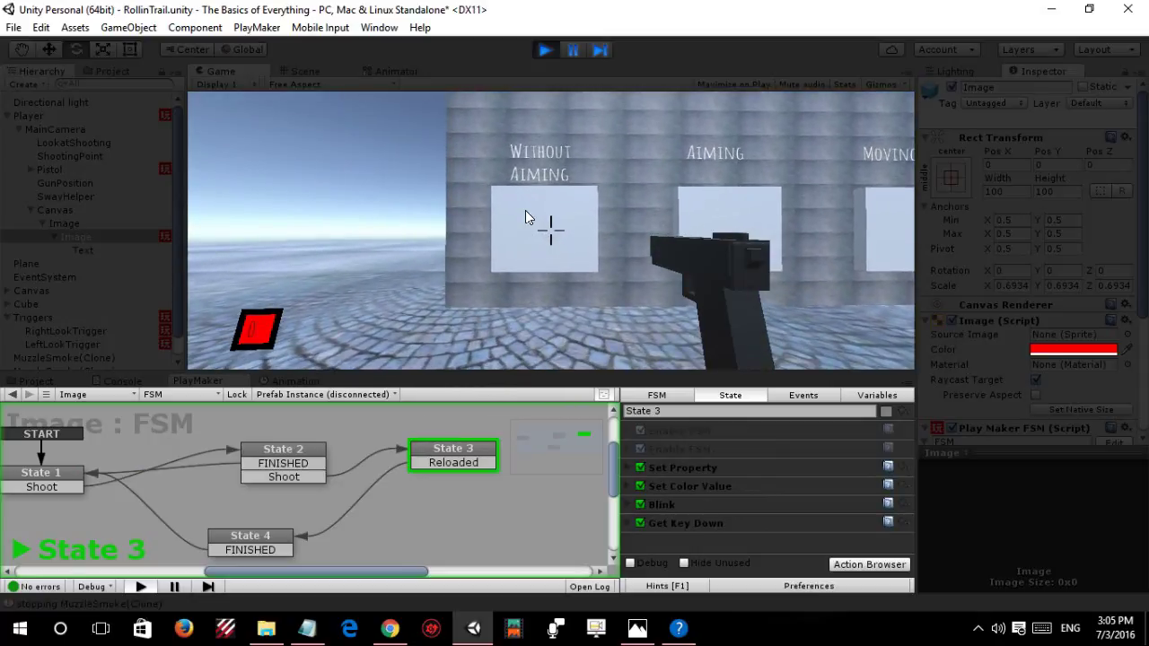
key("s")
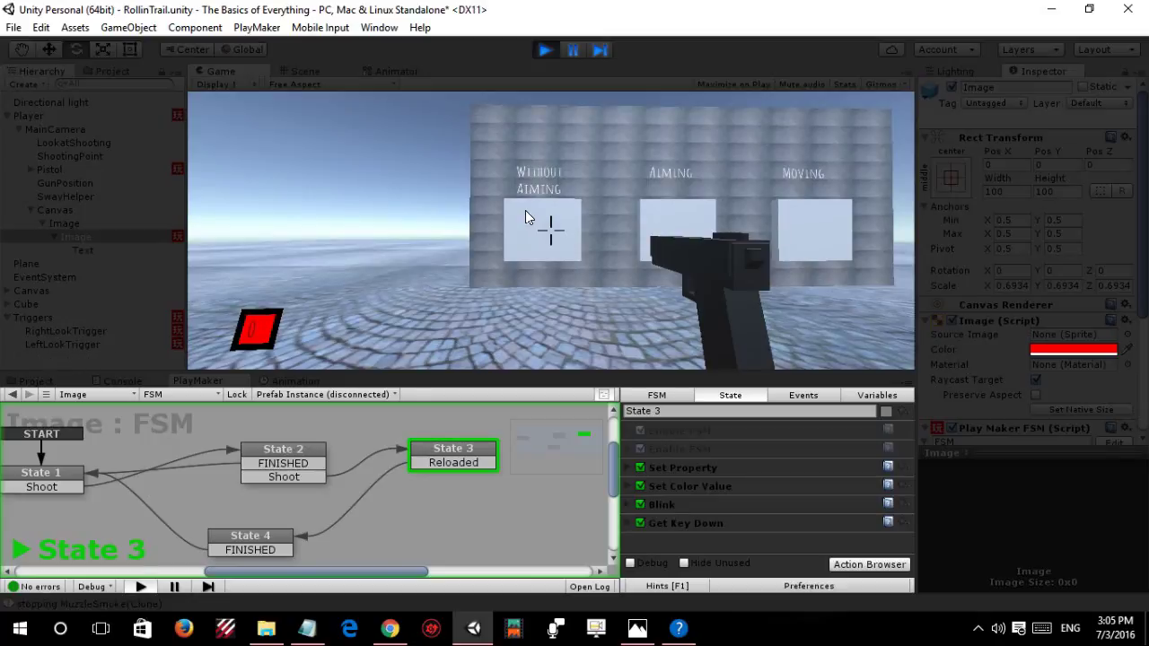
key("r")
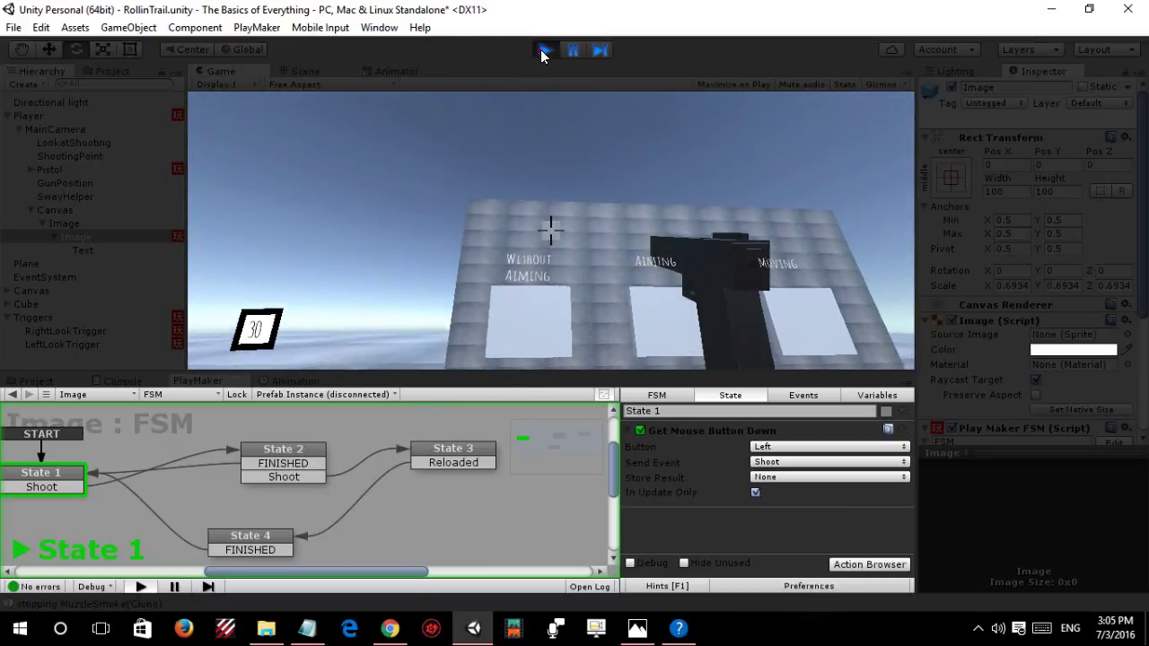
key("Escape")
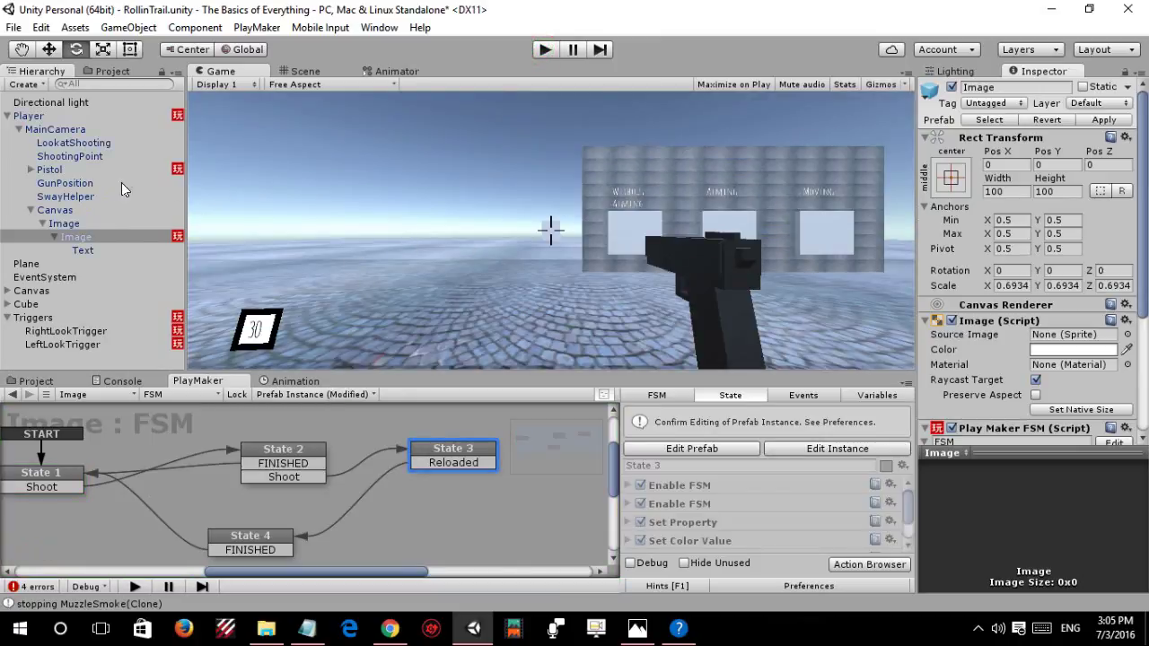
Disable the SwayHelper cube's Mesh Renderer and orbit the Scene view around the pistol and wall
left_click(66, 197)
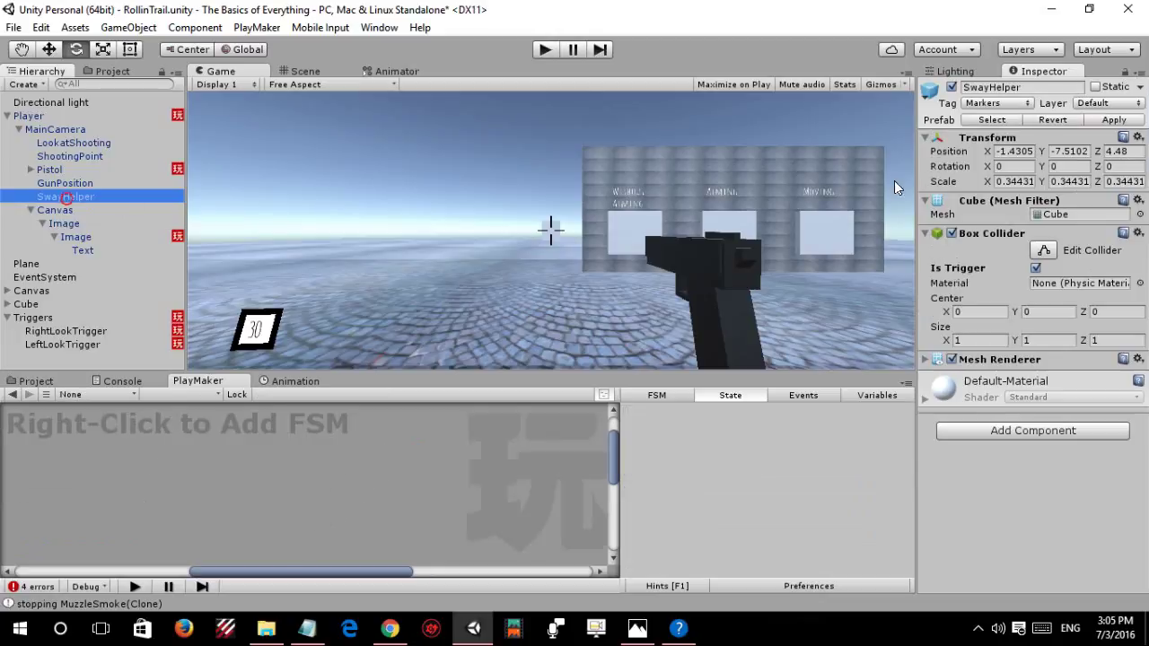
left_click(953, 359)
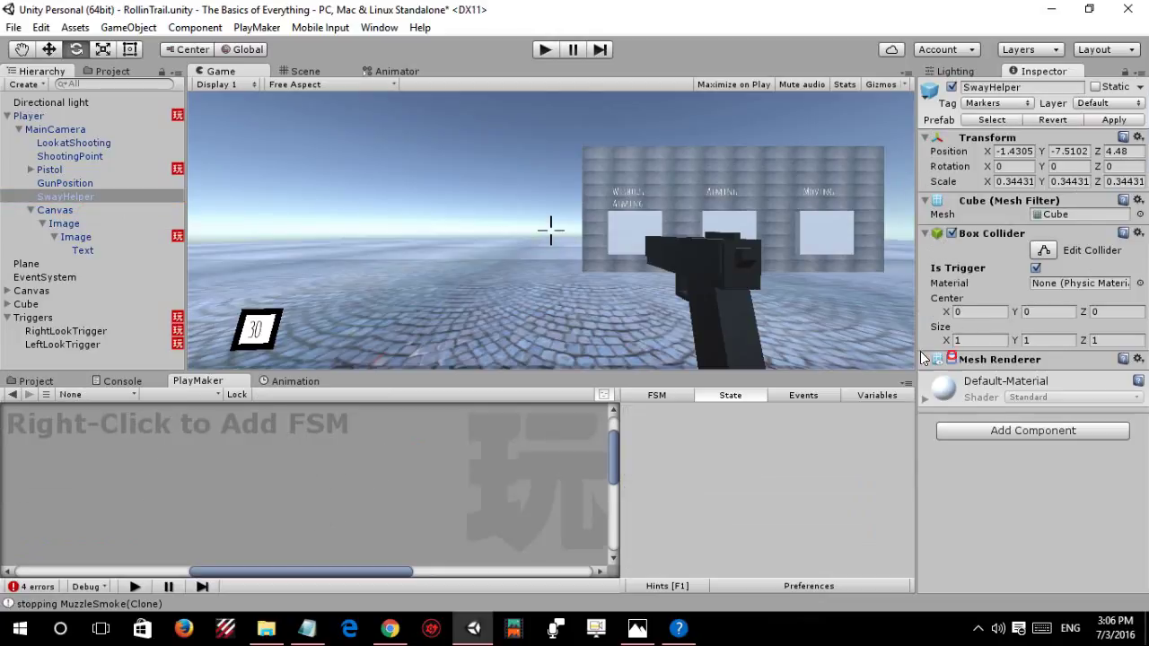
left_click(281, 70)
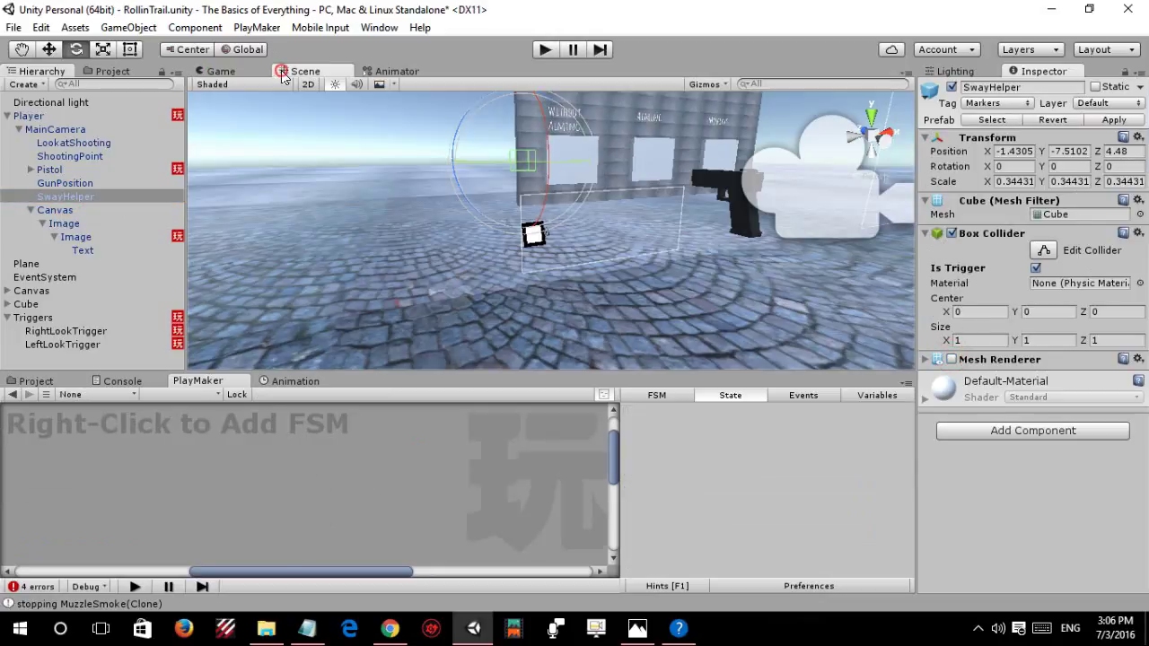
left_click(253, 70)
left_click(305, 70)
mouse_move(431, 143)
left_mouse_down("alt")
mouse_move(729, 214)
mouse_move(584, 296)
mouse_move(467, 251)
mouse_move(500, 169)
mouse_move(521, 180)
mouse_move(551, 264)
mouse_move(540, 212)
left_mouse_up("alt")
left_click_drag(601, 345, 432, 164, "alt")
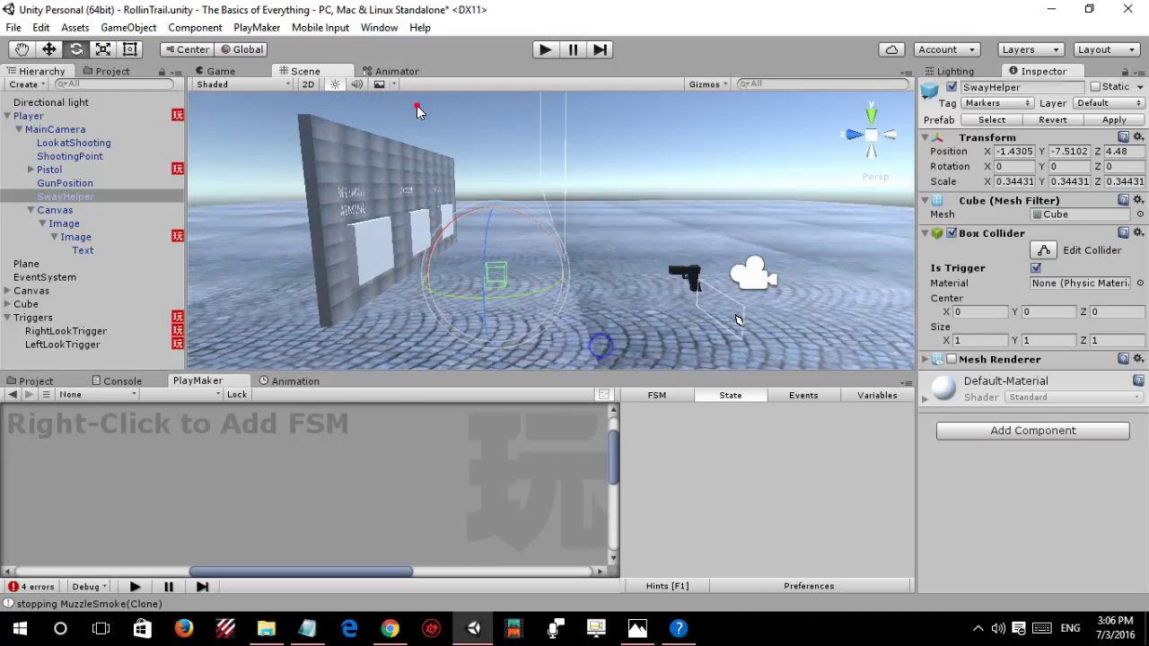